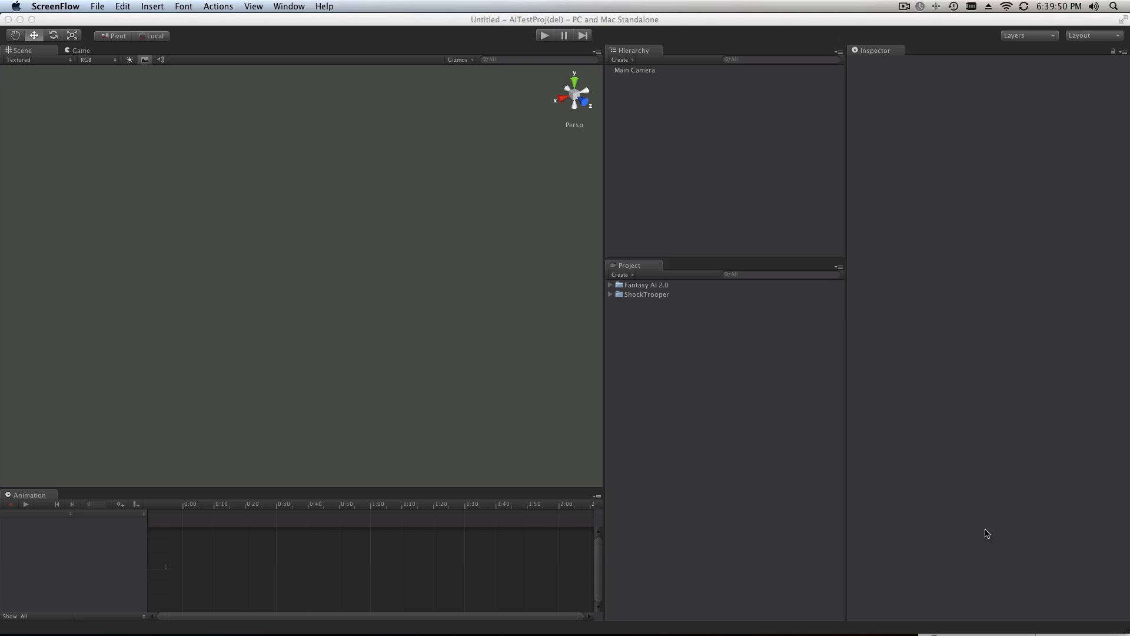
Expand the Fantasy AI 2.0 project folder and add a Cube to the scene
left_click(634, 285)
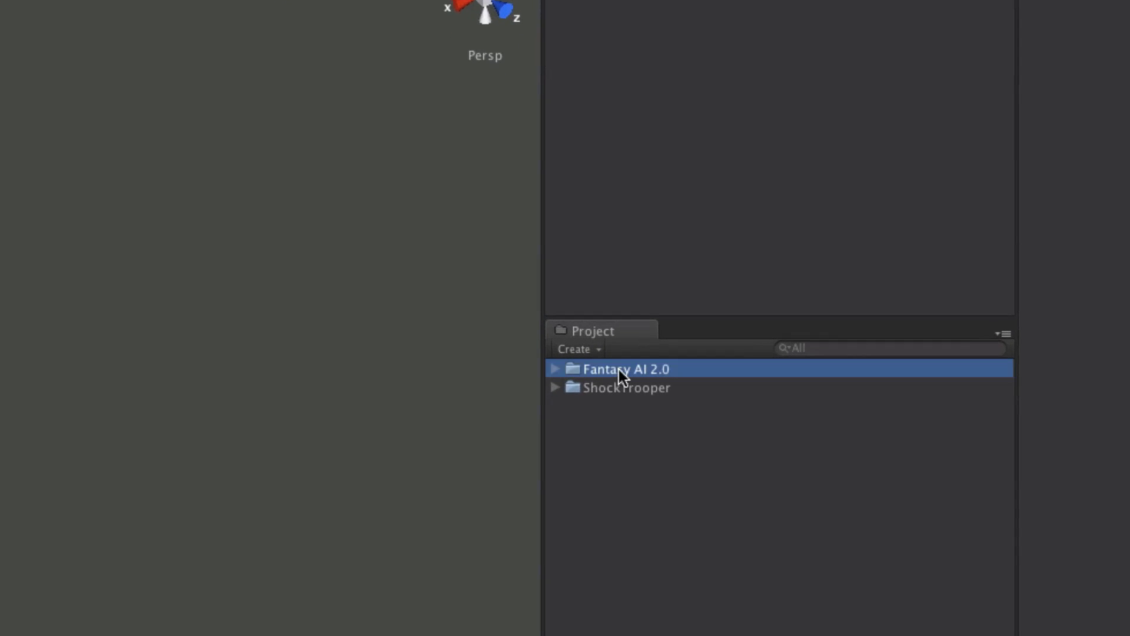
left_click(555, 369)
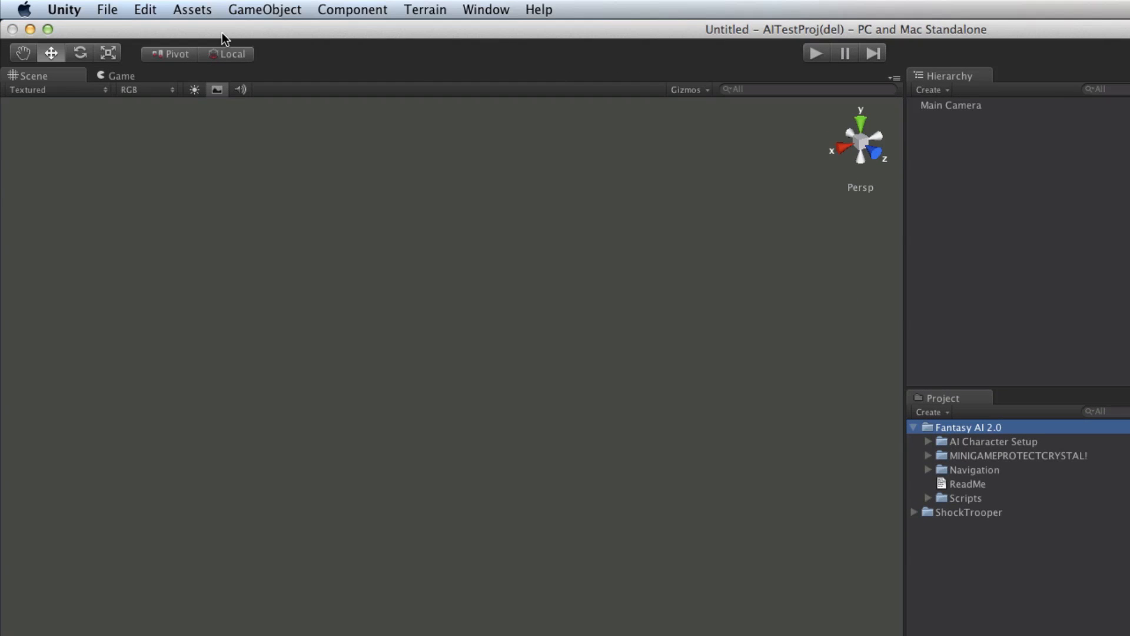
left_click(252, 7)
mouse_move(268, 48)
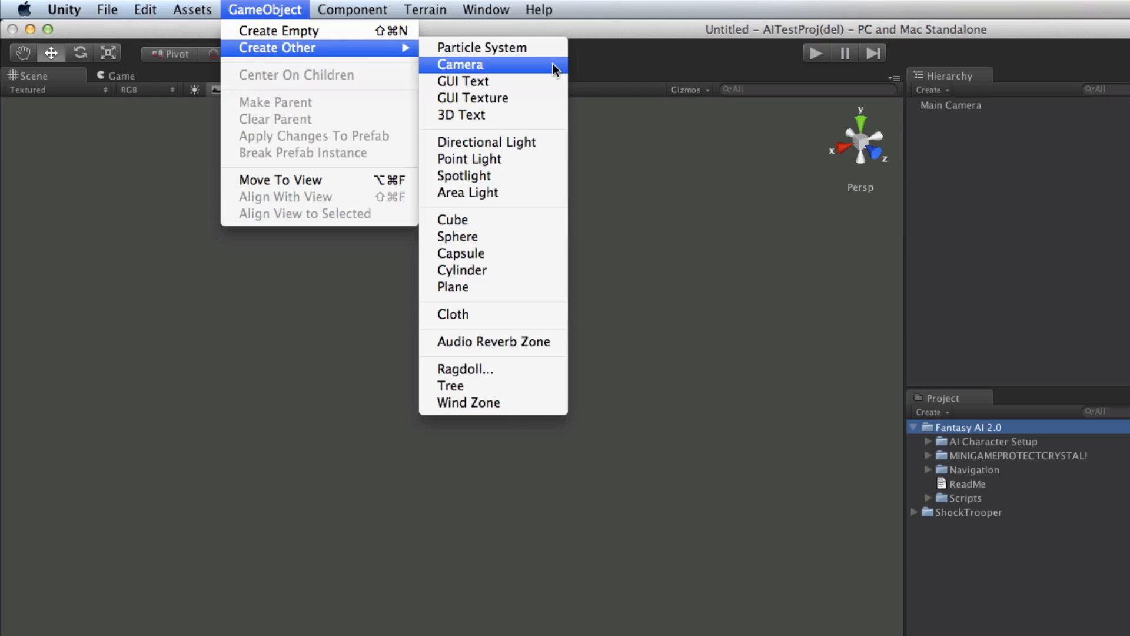
left_click(477, 221)
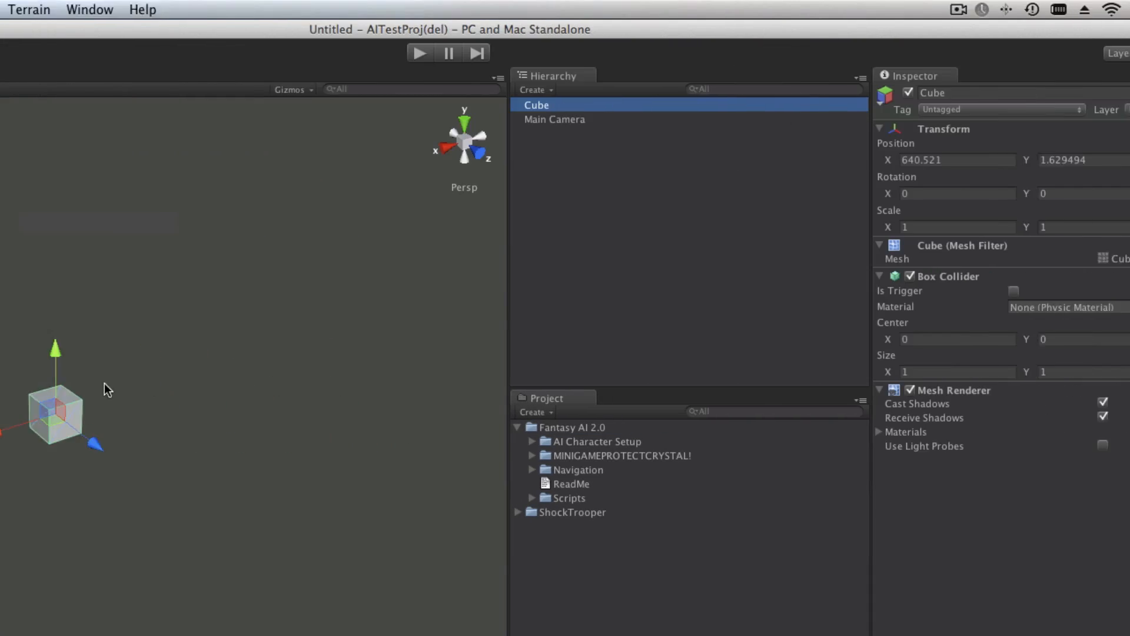
Set the cube's scale to 1000 on both X and Z to make a large flat ground
left_click(768, 227)
type("1000")
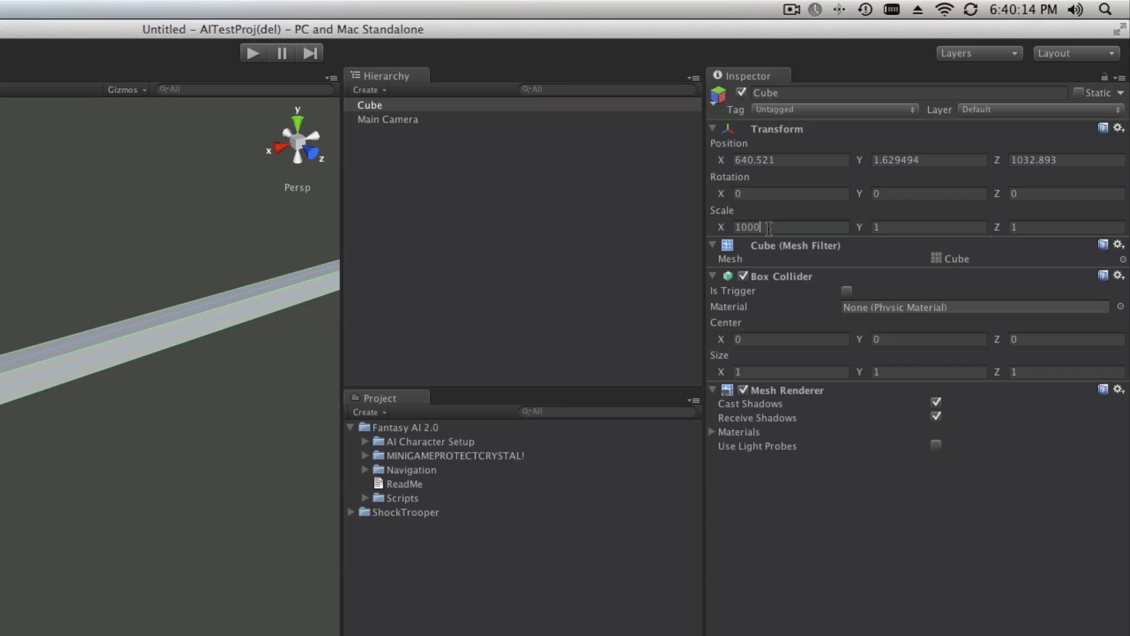
key("Tab")
key("Tab")
type("1000")
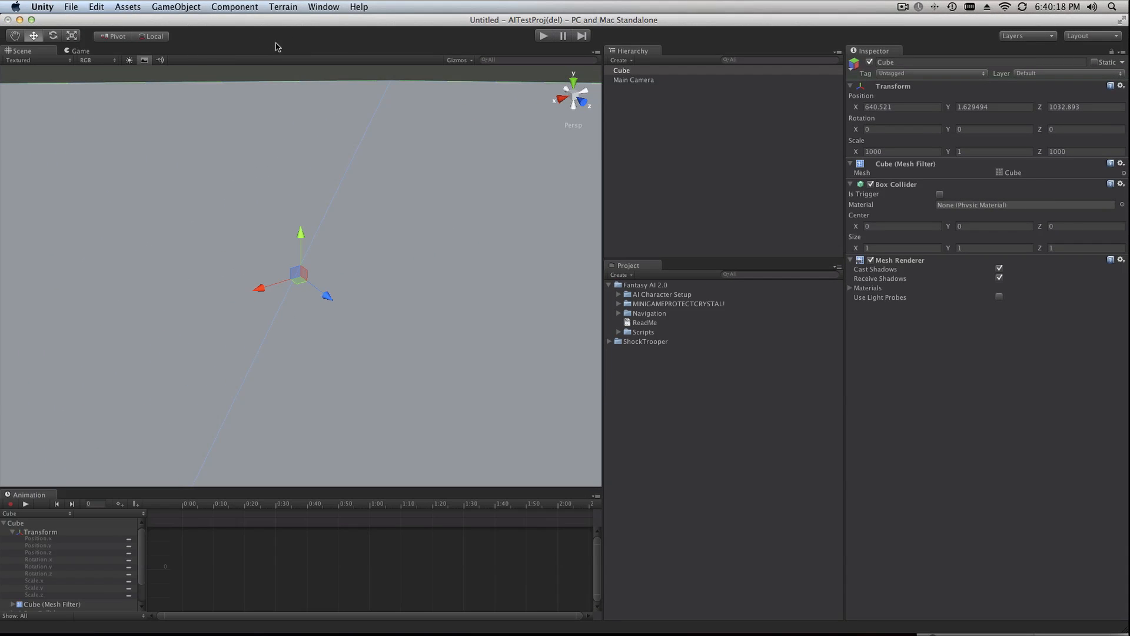
Expand the AI Character Setup folder and its Fully Rigged Characters subfolder in the project assets
scroll(305, 224, "down", 3)
scroll(306, 224, "down", 2)
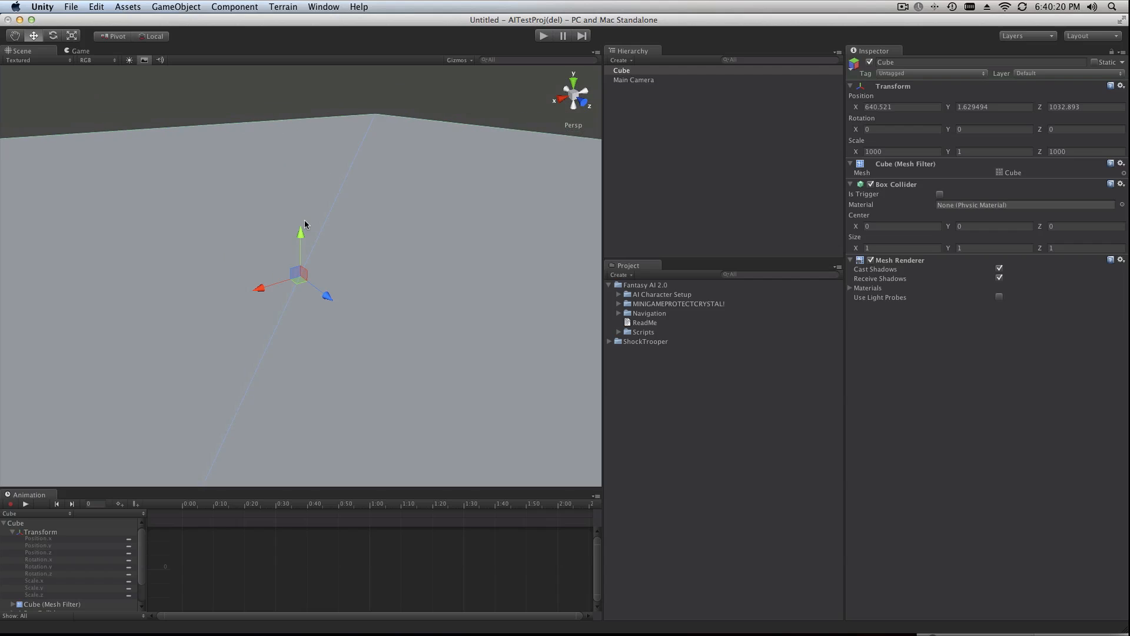
scroll(306, 225, "up", 3)
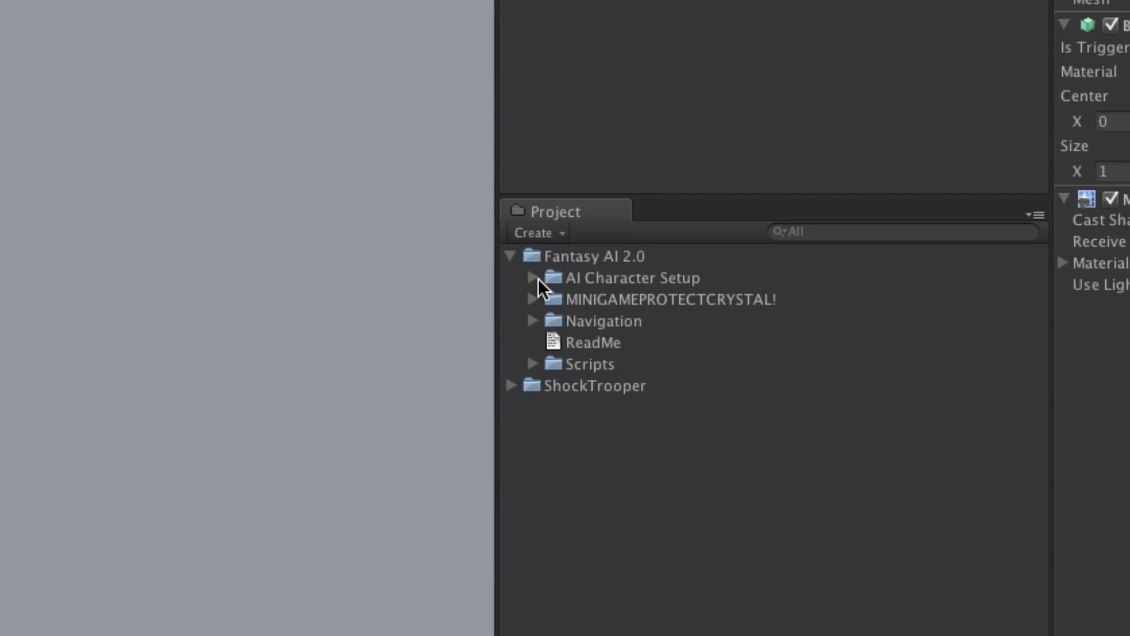
left_click(533, 278)
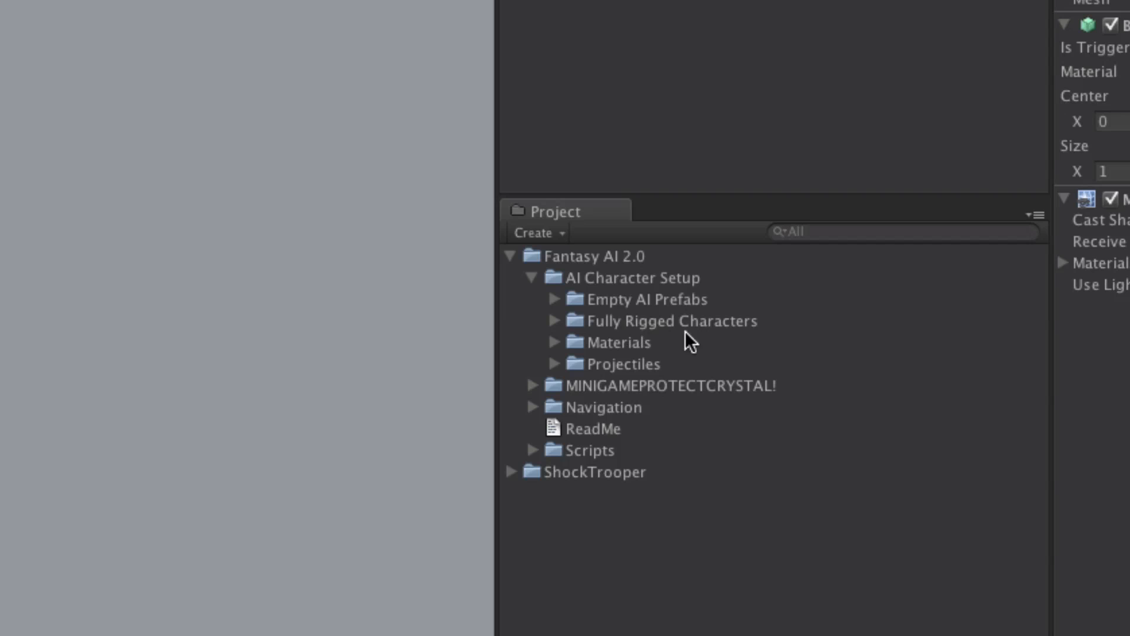
left_click(555, 321)
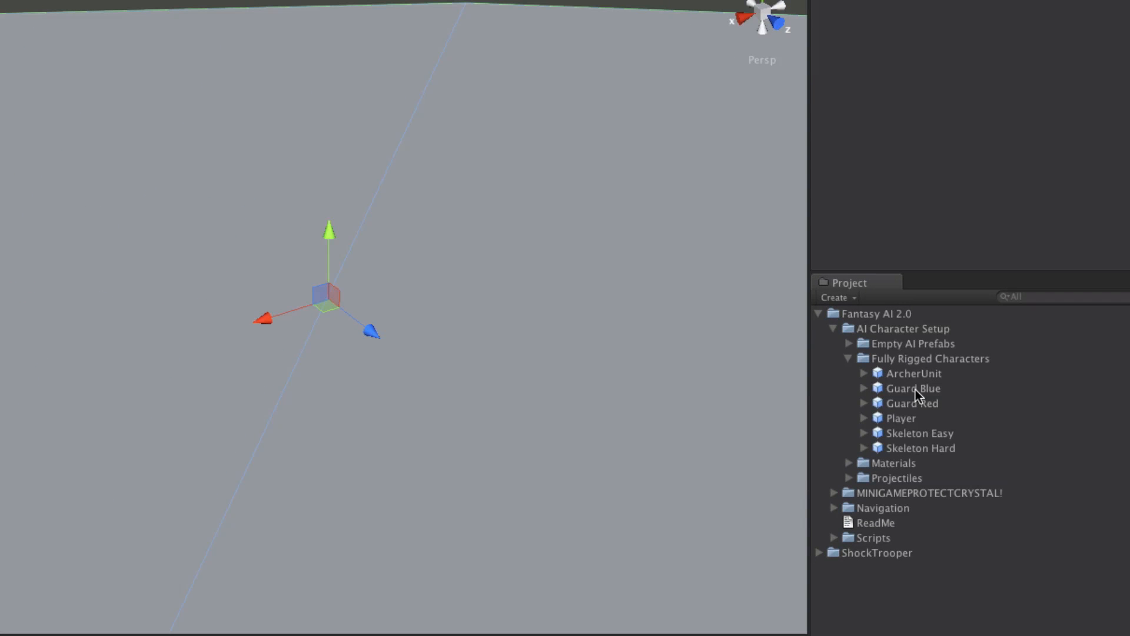
Place the Guard Blue prefab on the ground and raise it until its whole body is above the surface
left_click_drag(916, 390, 371, 289)
scroll(370, 288, "up", 6)
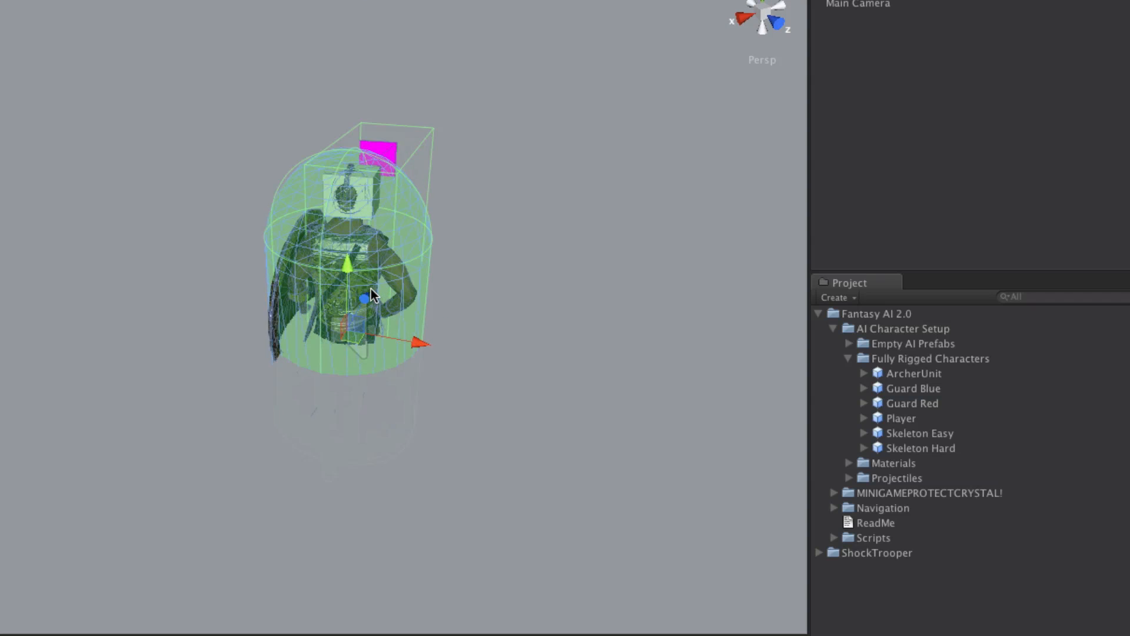
scroll(372, 295, "up", 1)
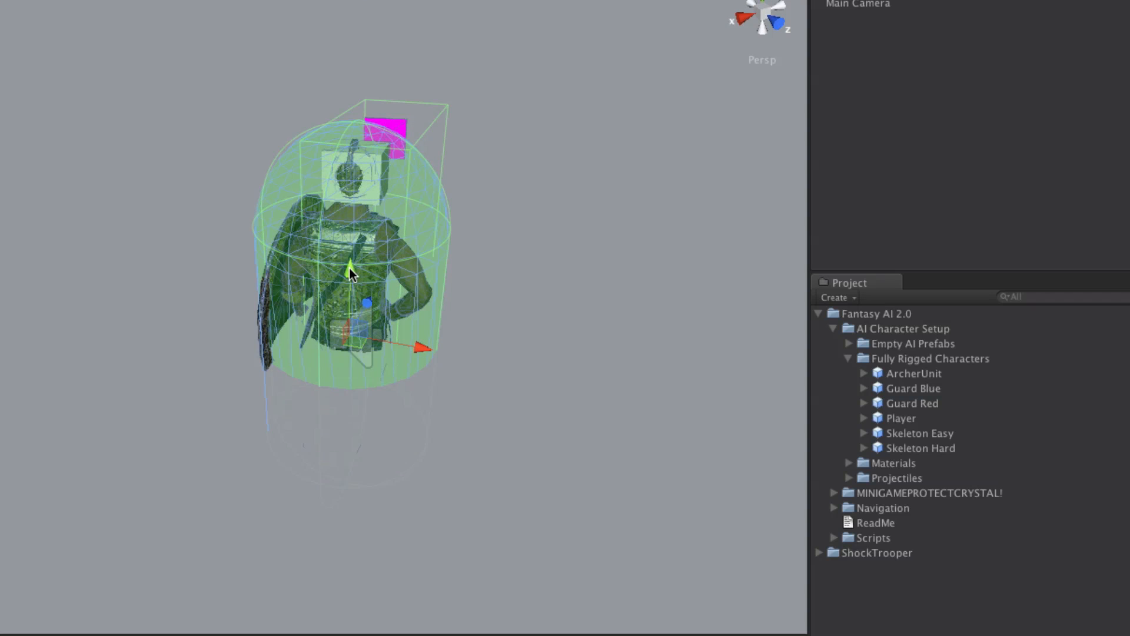
left_click_drag(348, 267, 357, 84)
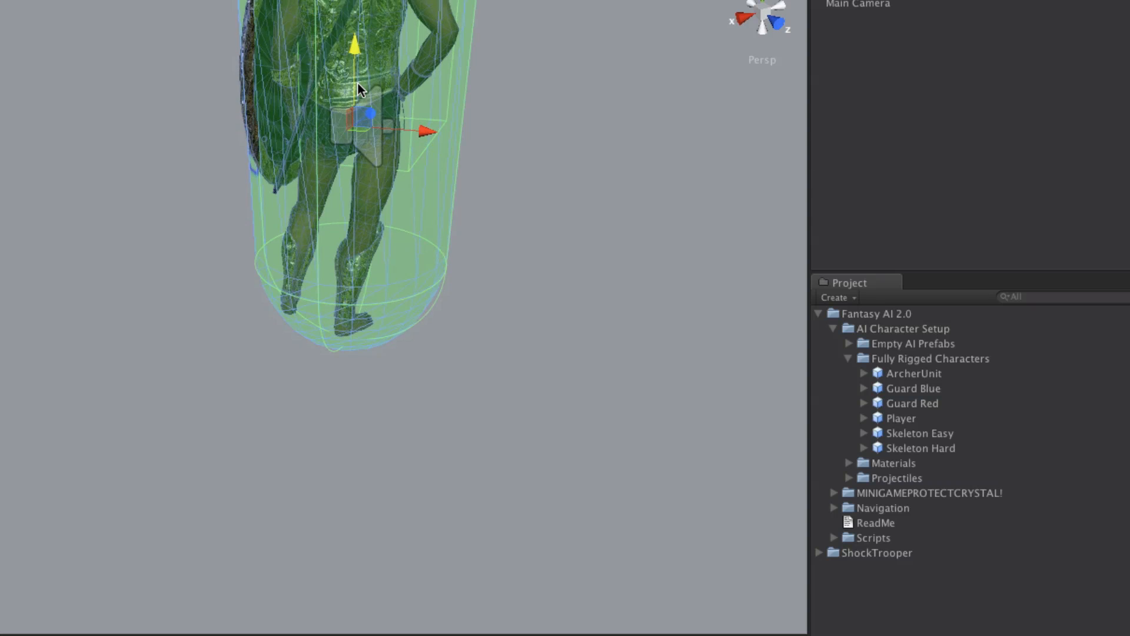
scroll(337, 217, "down", 2)
scroll(337, 219, "down", 2)
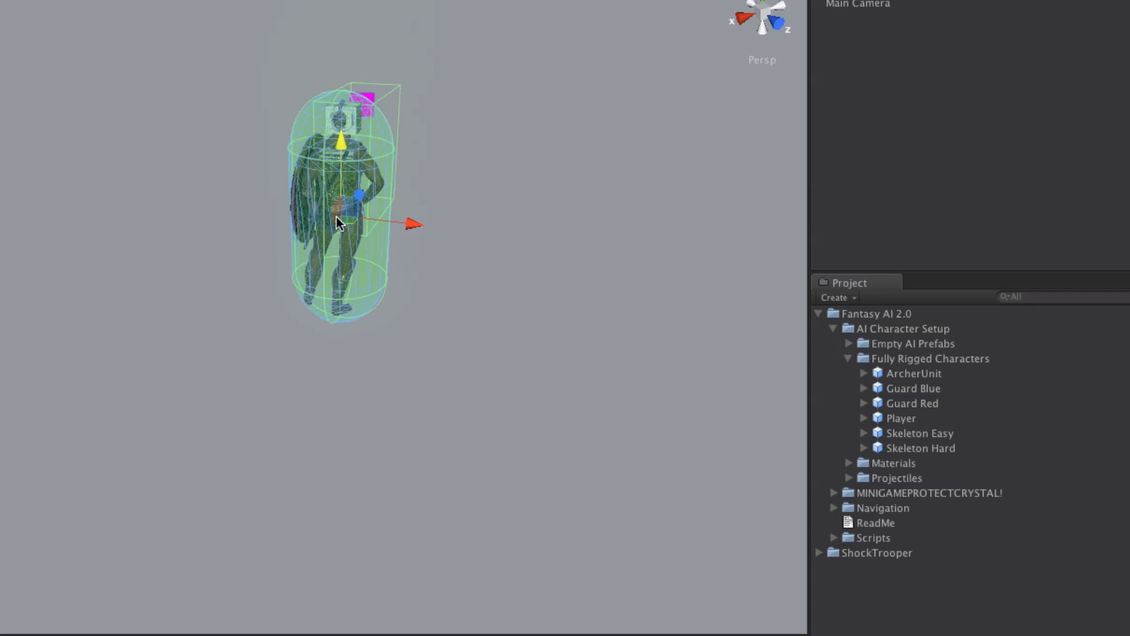
Place the Skeleton Easy prefab beside the guard, raise it above the ground and move it farther away from him
left_click_drag(903, 433, 198, 326)
left_click_drag(189, 263, 182, 140)
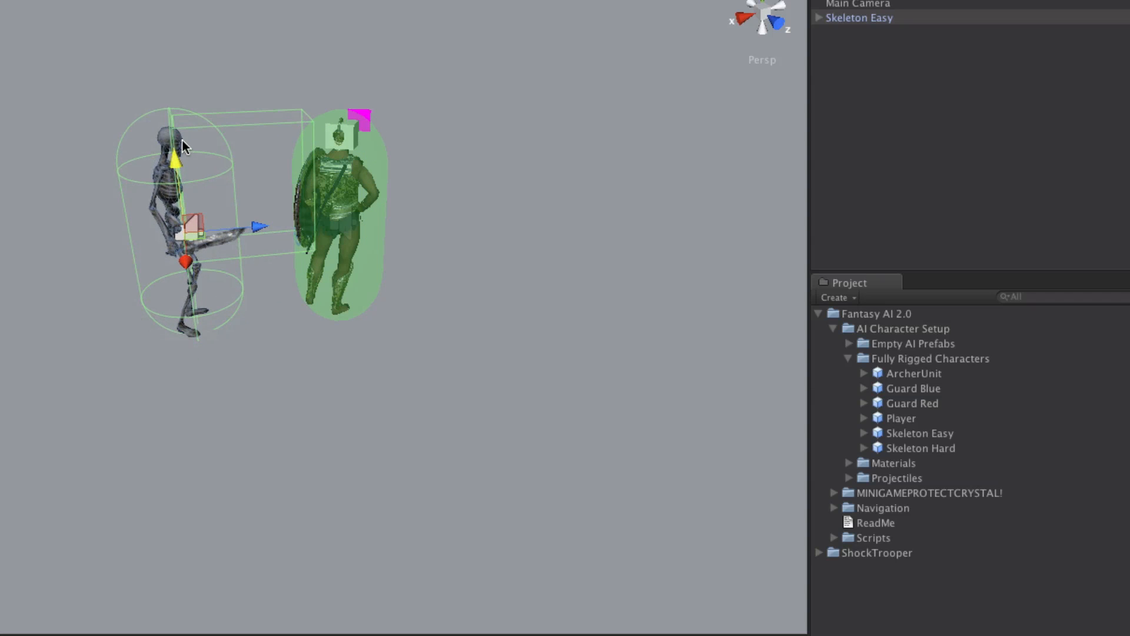
left_click_drag(196, 236, 99, 176)
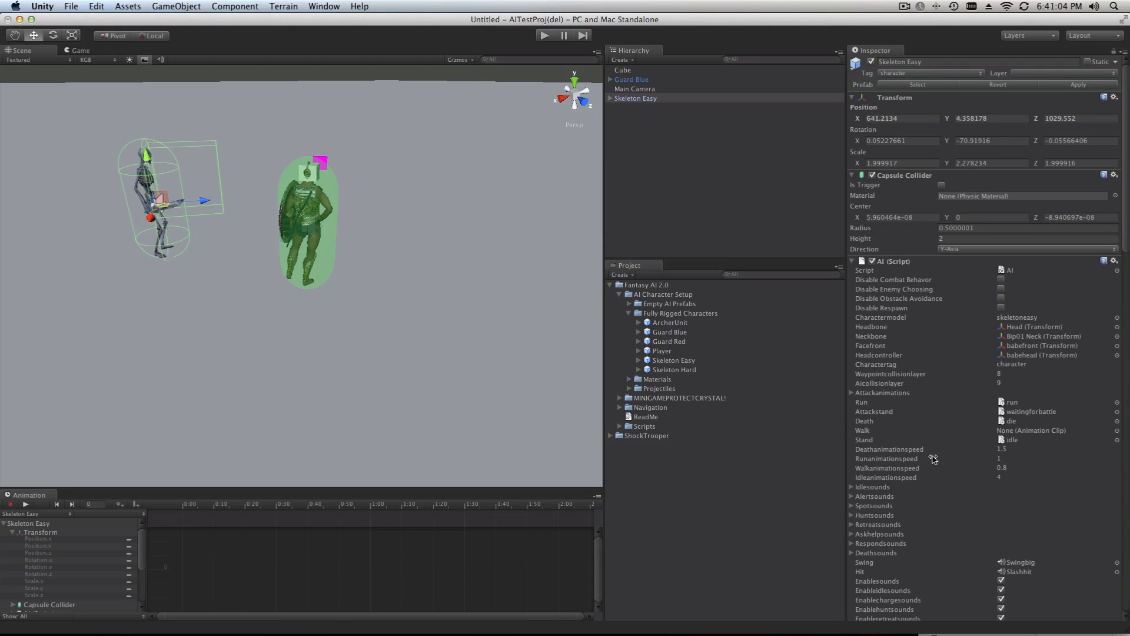
Examine the AI, Health, Team and Navigation script settings of Skeleton Easy
scroll(934, 460, "down", 3)
scroll(935, 460, "down", 15)
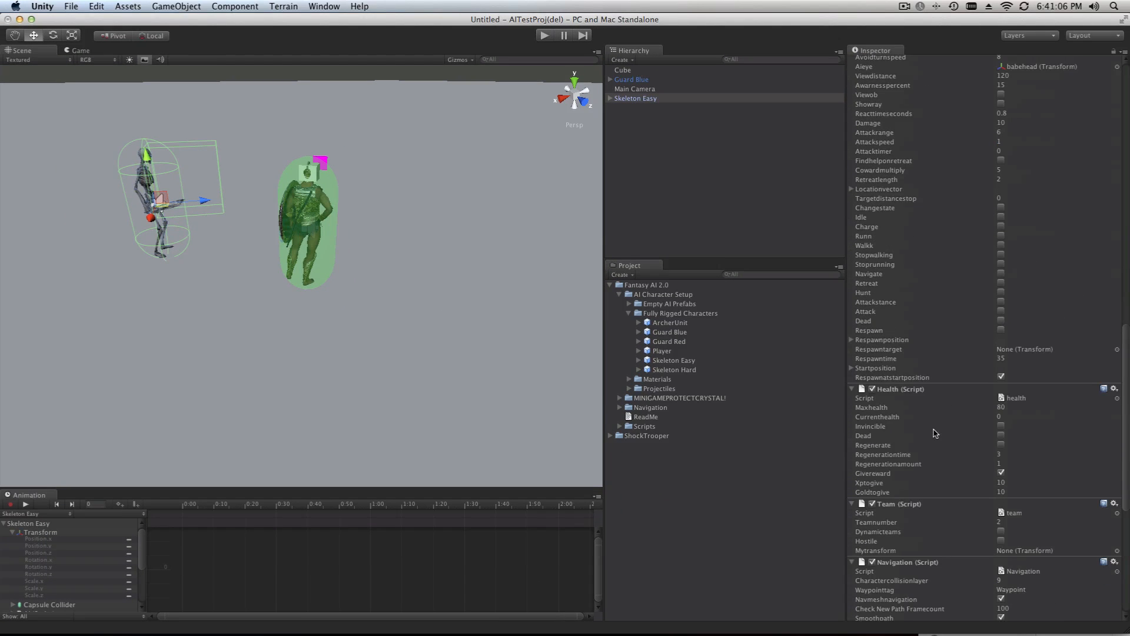
scroll(940, 428, "down", 3)
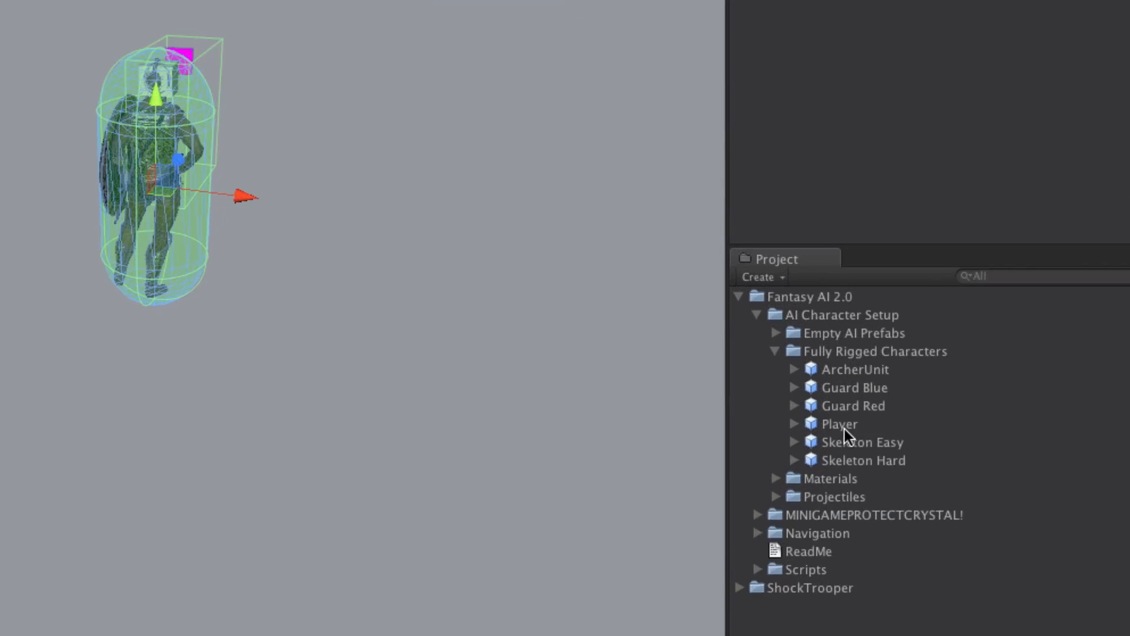
Place the Player prefab on the ground in the foreground, near Guard Blue and Skeleton Easy
left_click_drag(655, 351, 433, 224)
left_click_drag(391, 172, 10, 461)
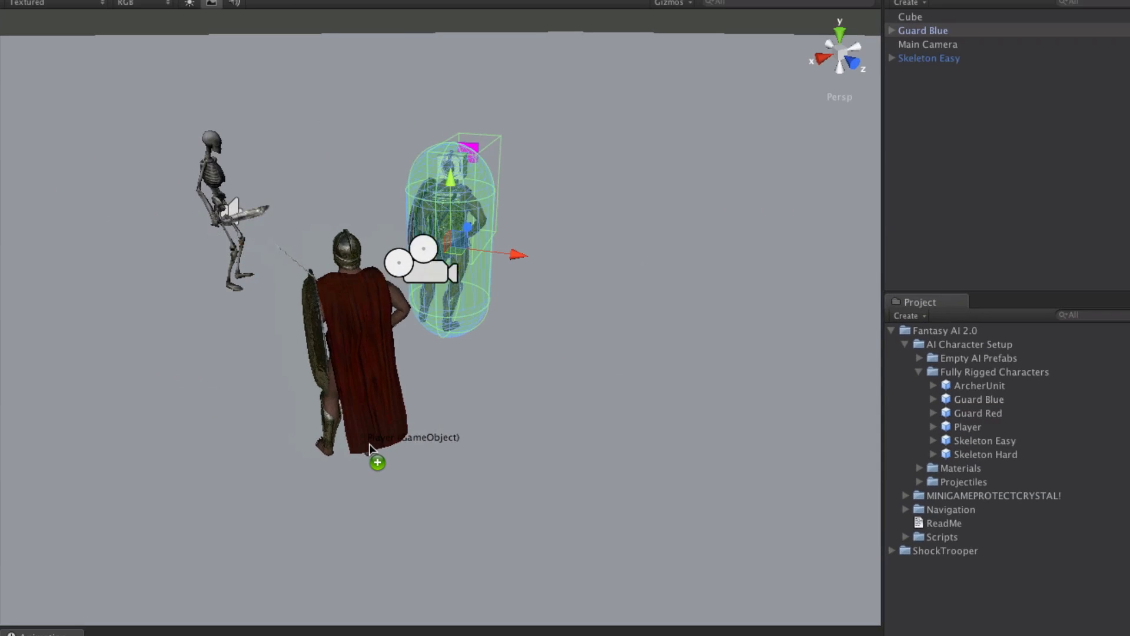
left_click_drag(369, 444, 371, 451)
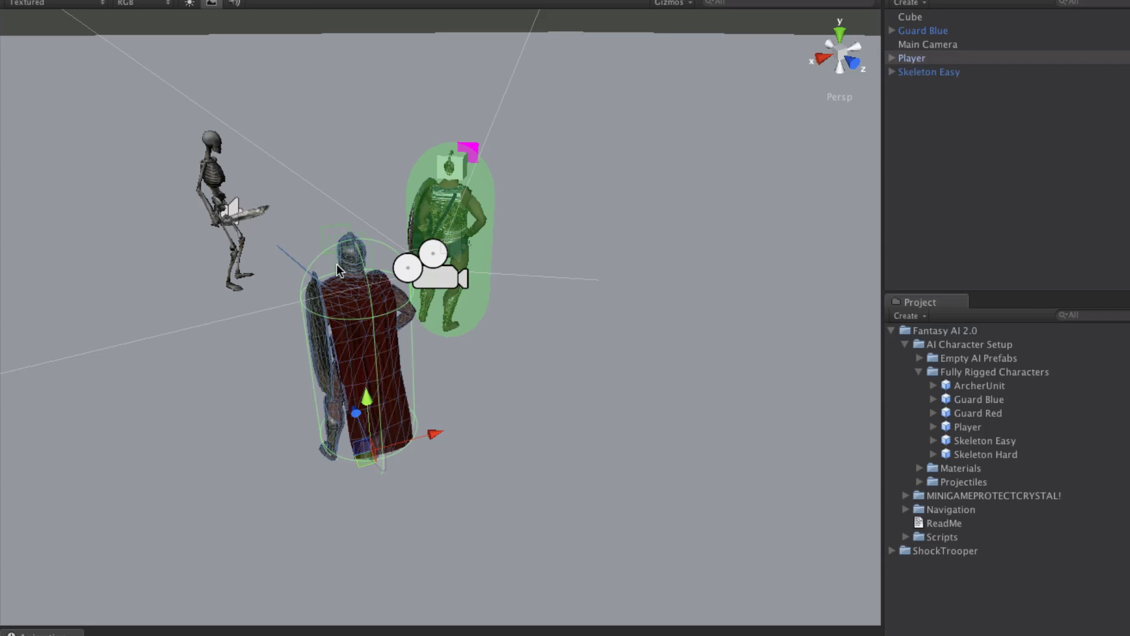
Delete the Main Camera from the scene and run a short play test
left_click(926, 47)
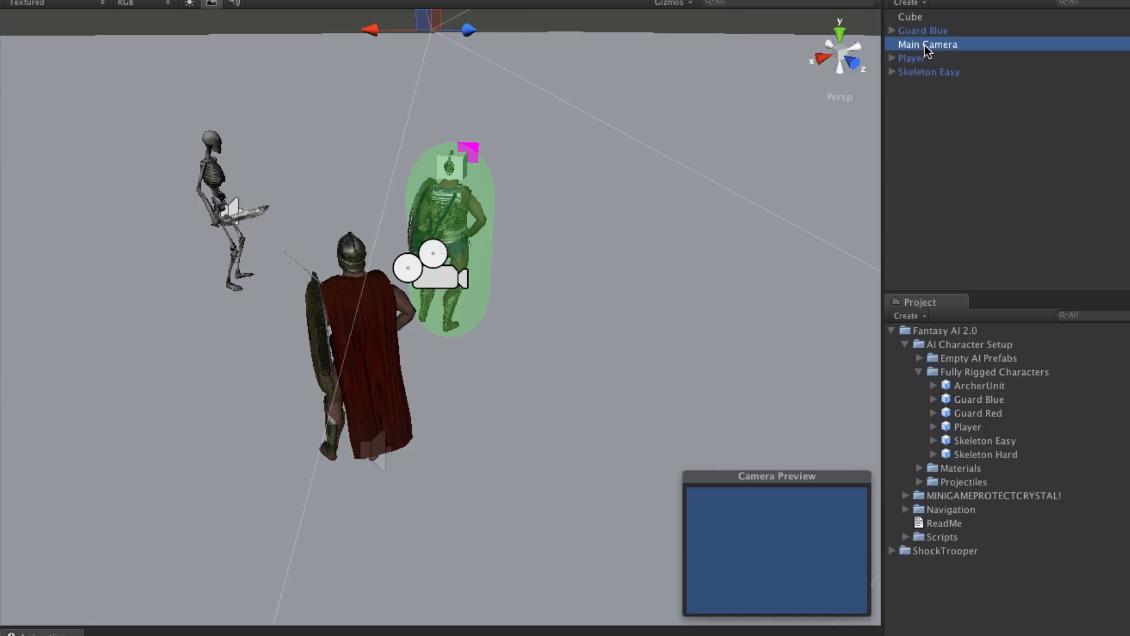
key("super+BackSpace")
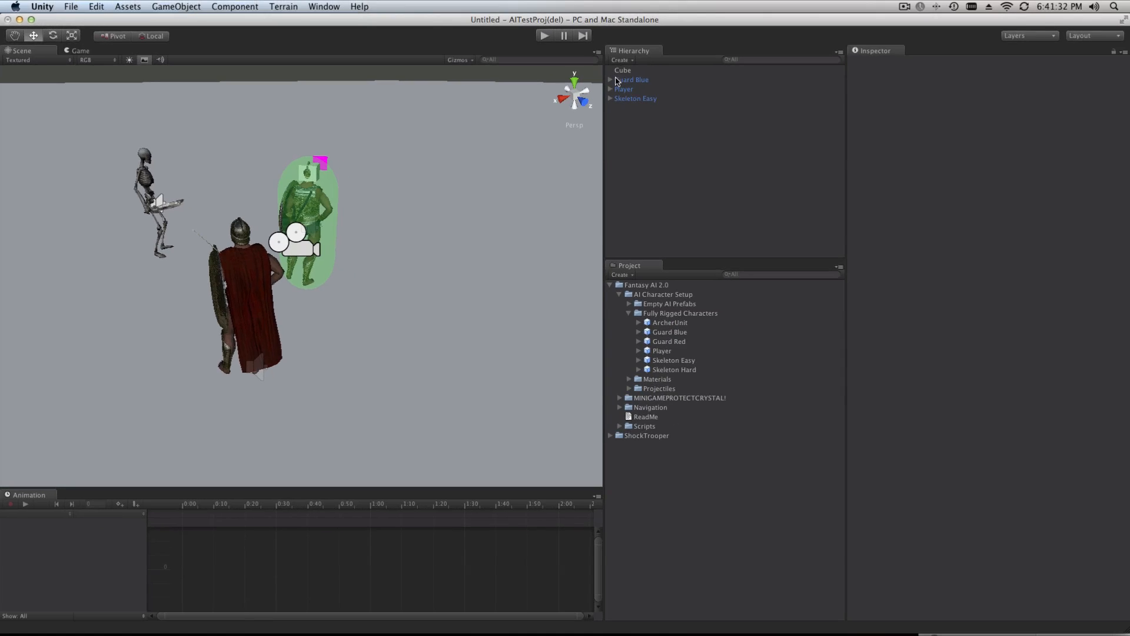
left_click(544, 36)
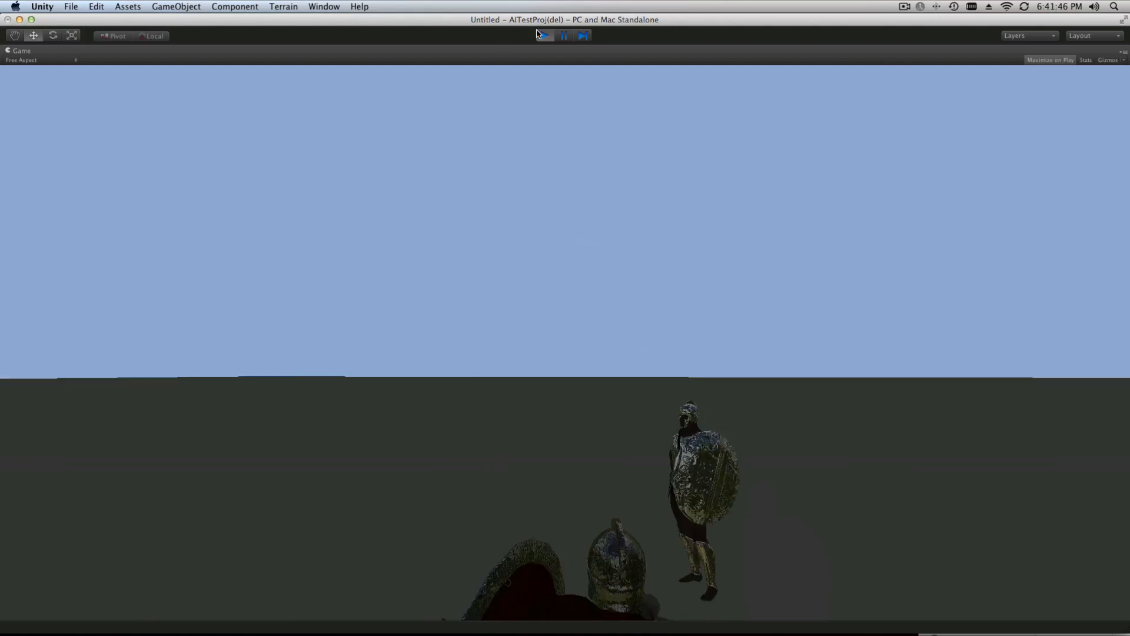
left_click(542, 37)
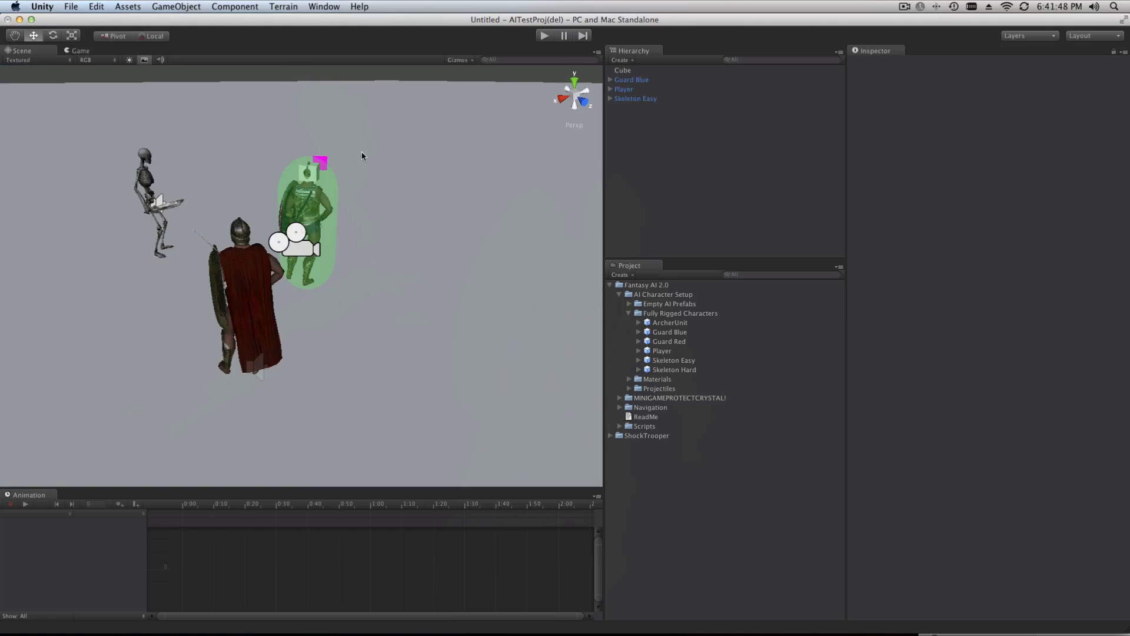
Add a Directional Light to the scene and move it up above the characters
scroll(360, 156, "down", 3)
left_click(176, 6)
mouse_move(194, 31)
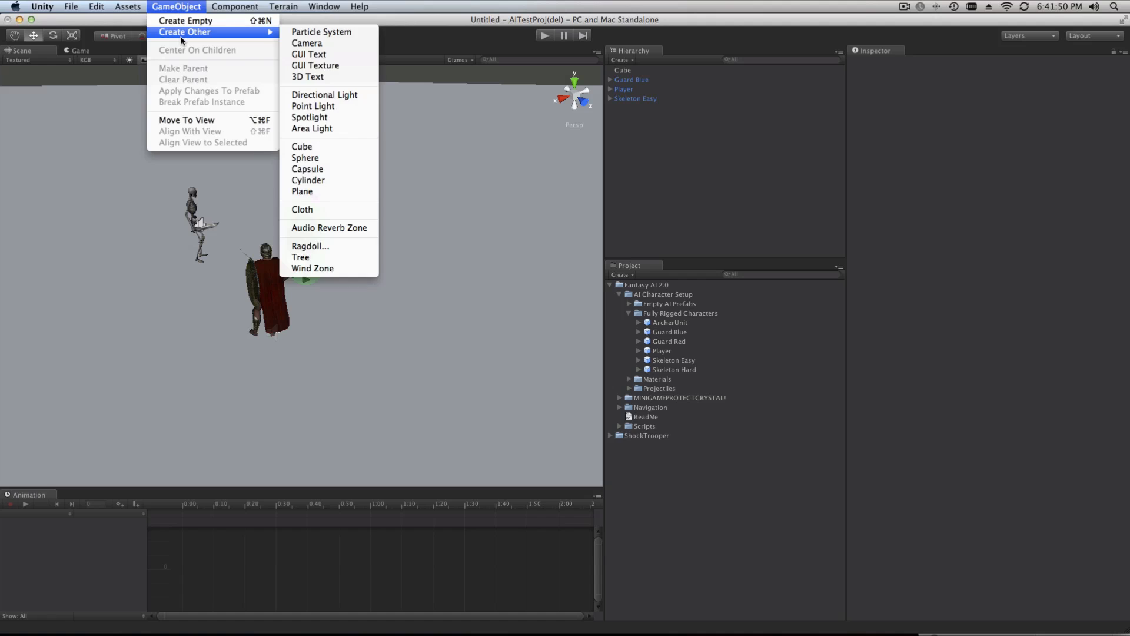
left_click(327, 95)
left_click_drag(302, 275, 234, 149)
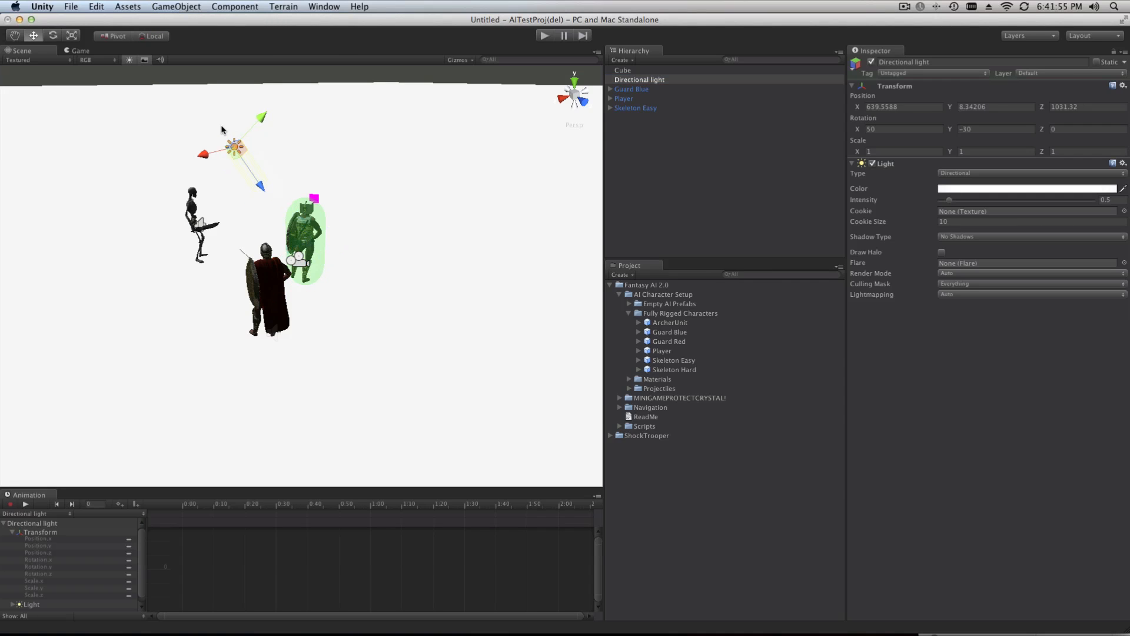
Tint the directional light pale yellow and lower its intensity to 0.38
left_click(968, 189)
left_click_drag(100, 140, 100, 128)
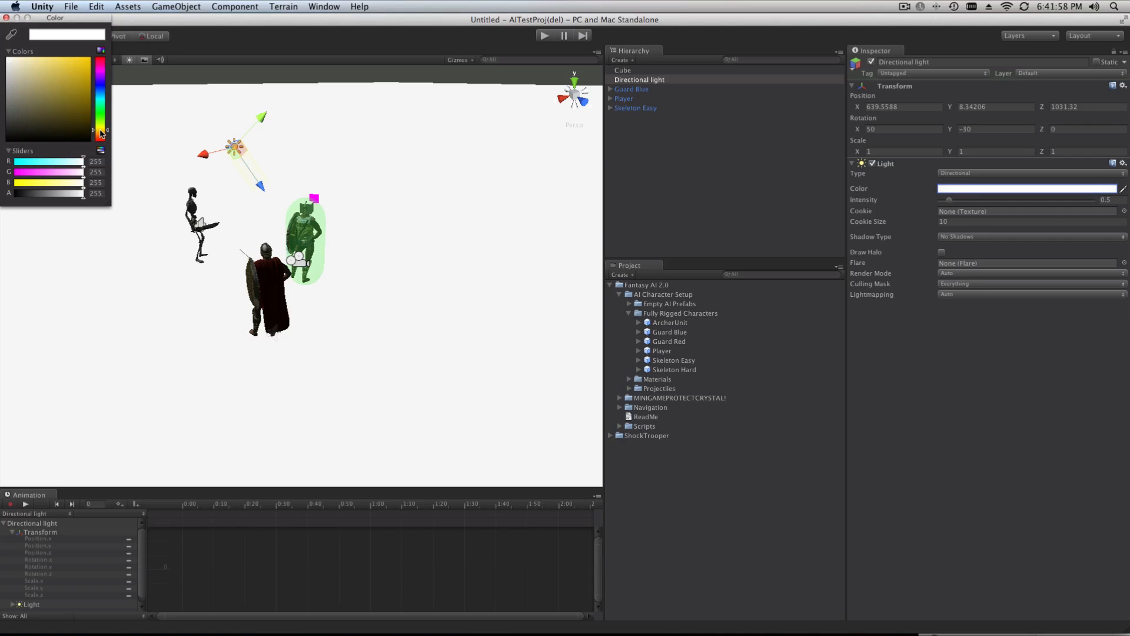
left_click(34, 63)
left_click_drag(34, 61, 21, 52)
left_click(6, 18)
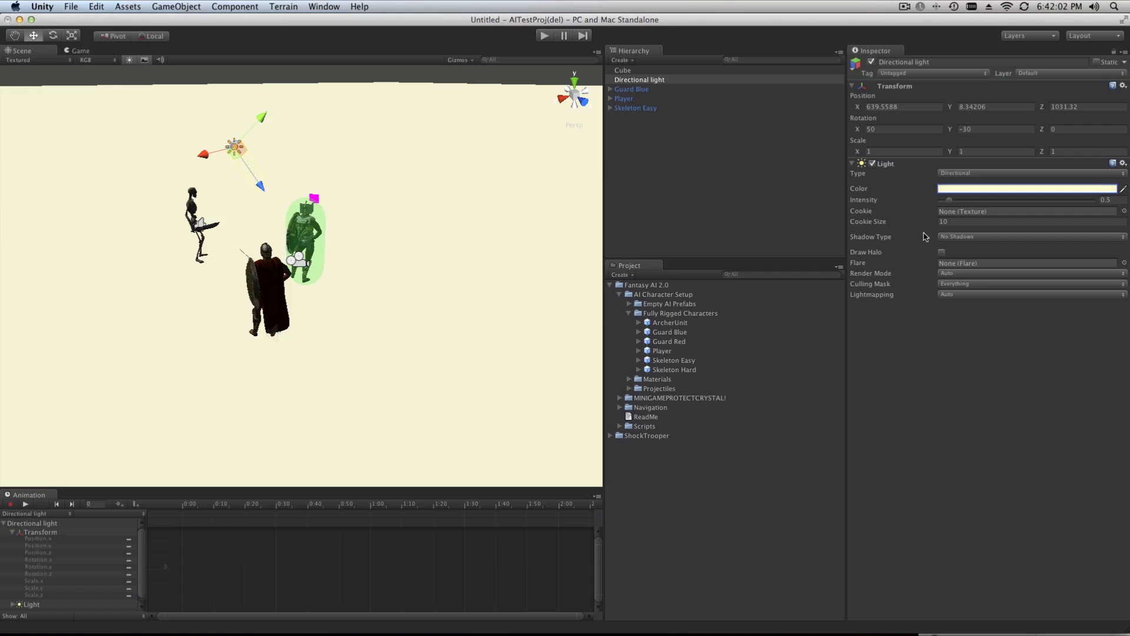
left_click_drag(952, 201, 941, 203)
Rotate the directional light to about 28, 150, -180 so it lights the characters from the viewer's side
left_click(97, 7)
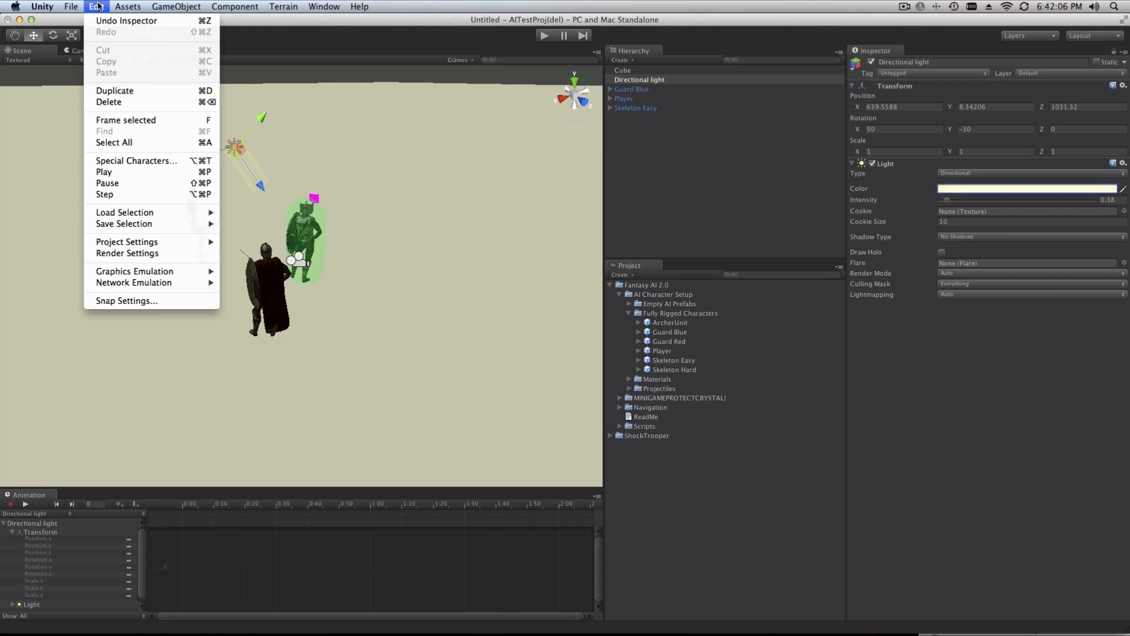
key("Escape")
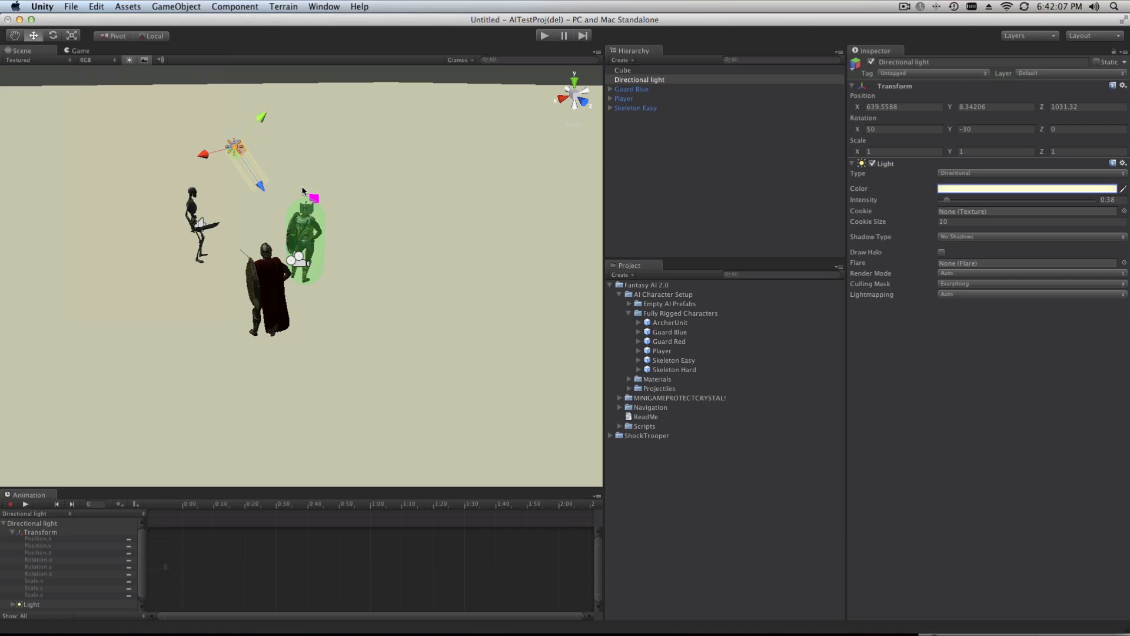
left_click(52, 36)
left_click_drag(266, 134, 277, 353)
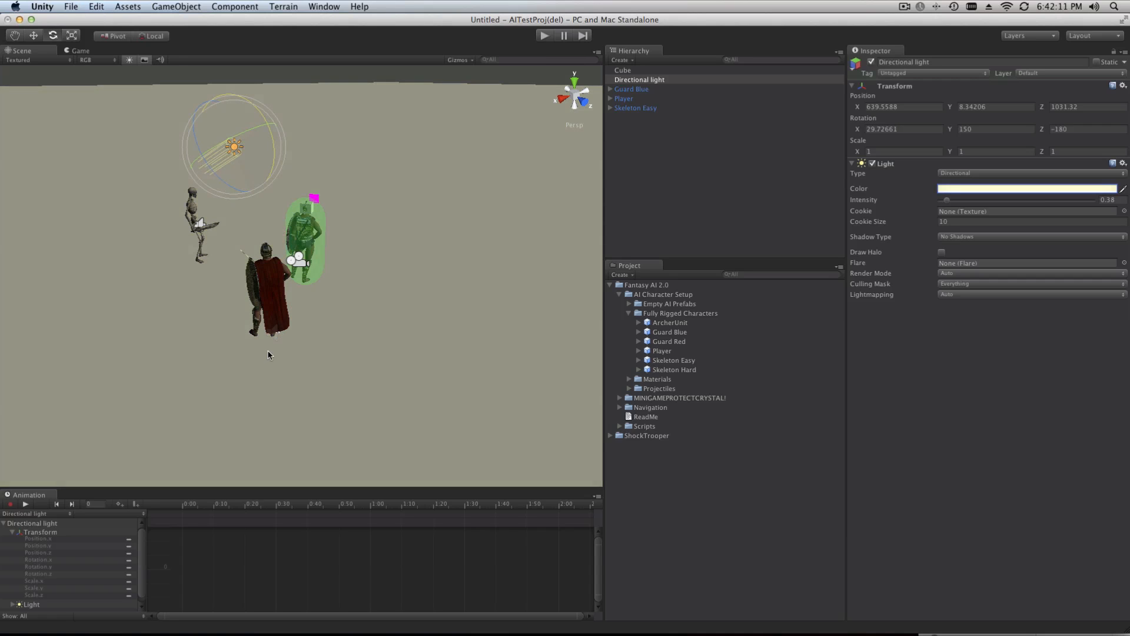
Change the directional light's colour to pale blue (RGB 211, 233, 255) and raise its intensity to 0.53
left_click(1000, 189)
left_click(103, 93)
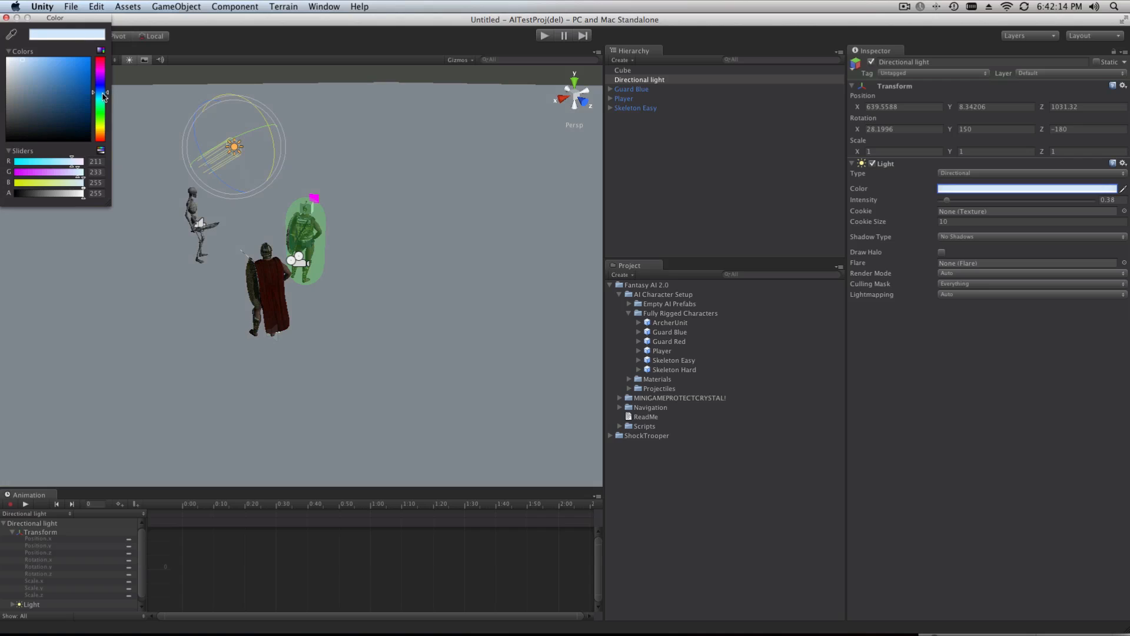
left_click(5, 18)
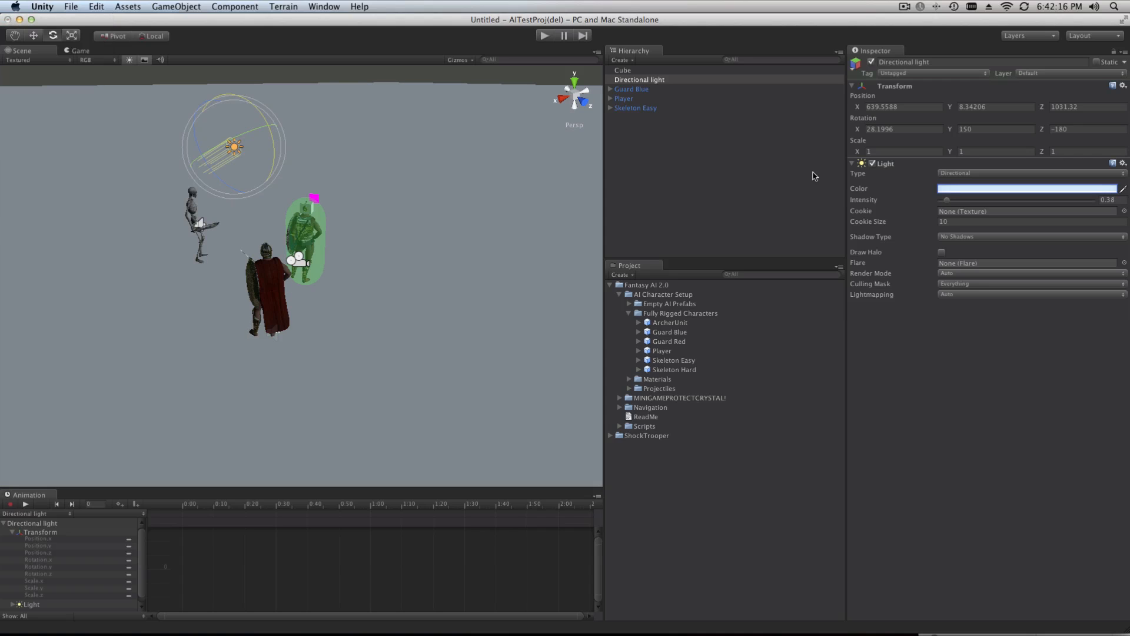
left_click_drag(950, 202, 952, 203)
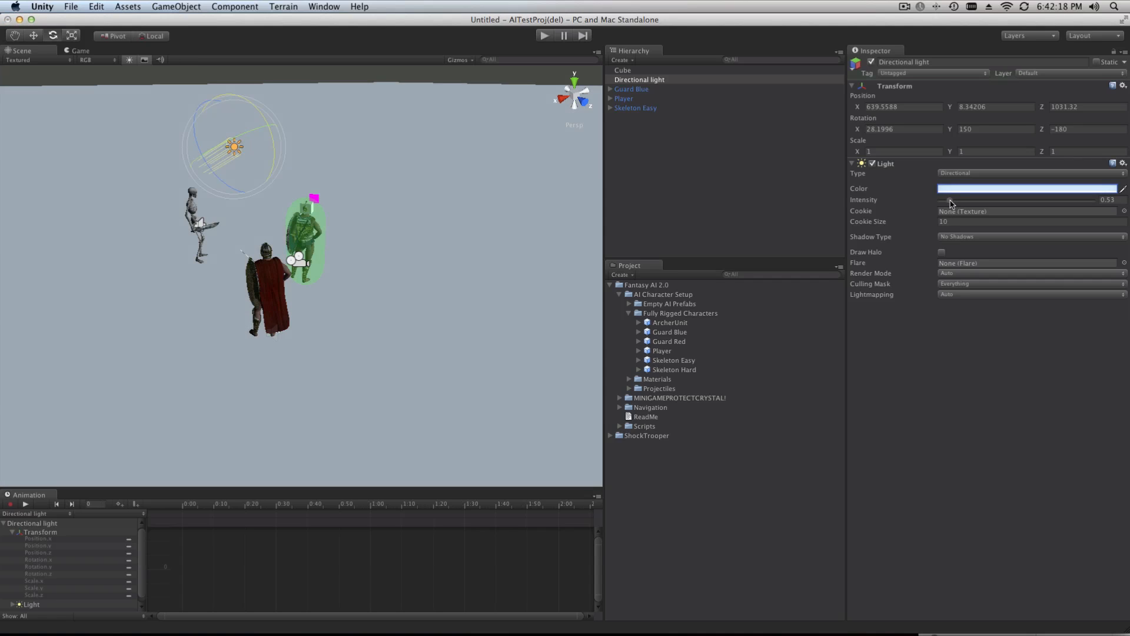
Play-test the scene to check the characters' combat under the new lighting, and stop the game
left_click(544, 36)
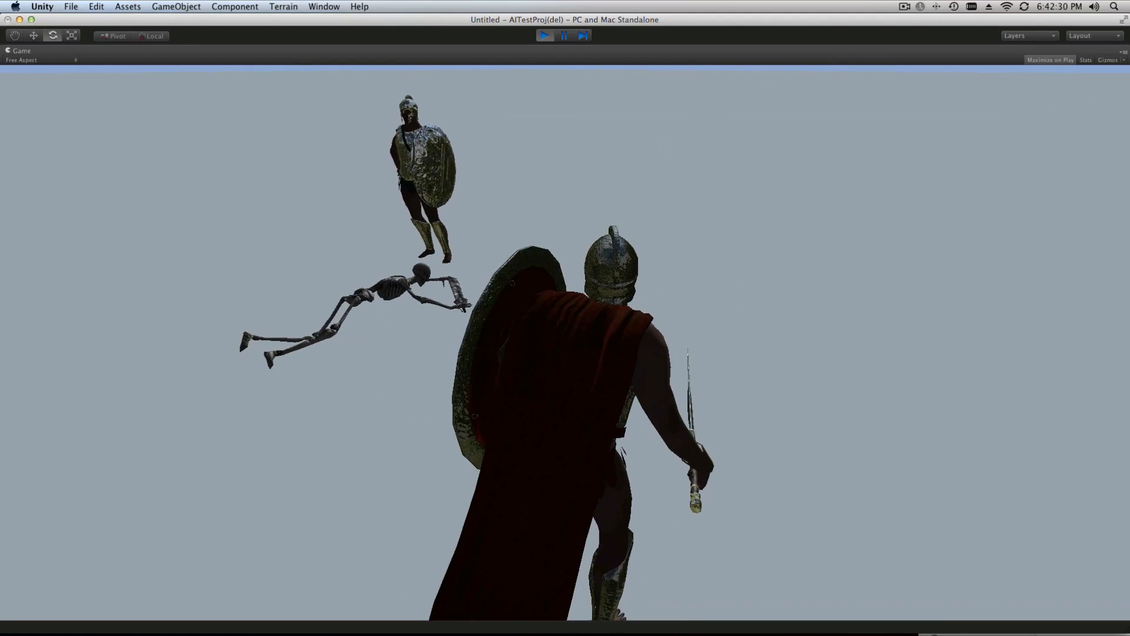
key("super+p")
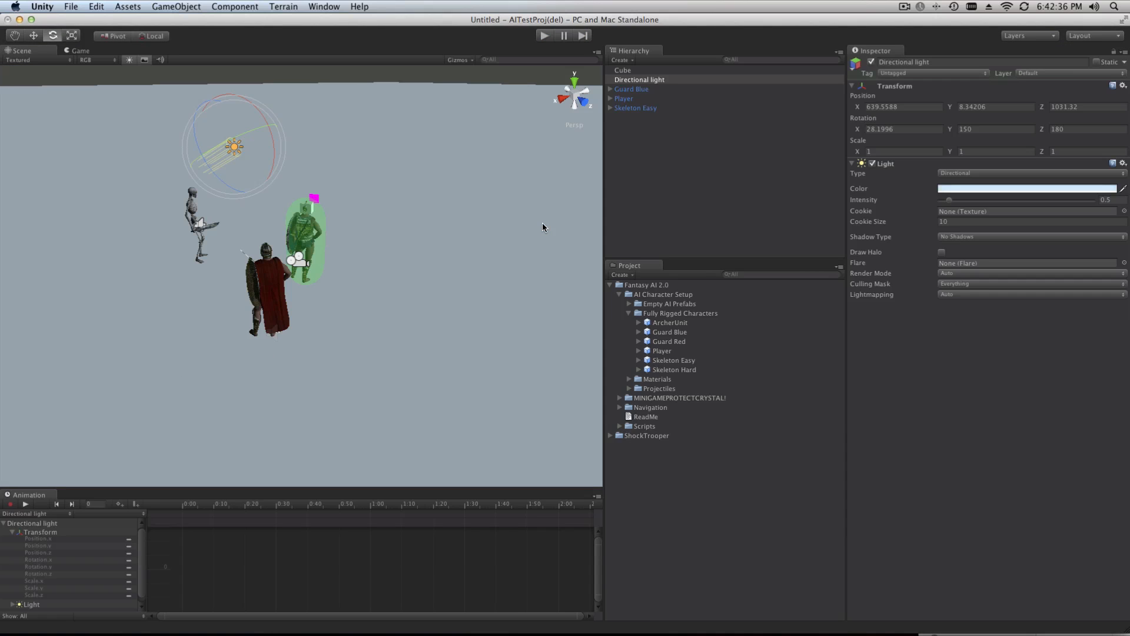
Collapse the Fantasy AI 2.0 folders and place the ShockTrooper model from the ShockTrooper2 folder on the ground near the skeleton
left_click(629, 313)
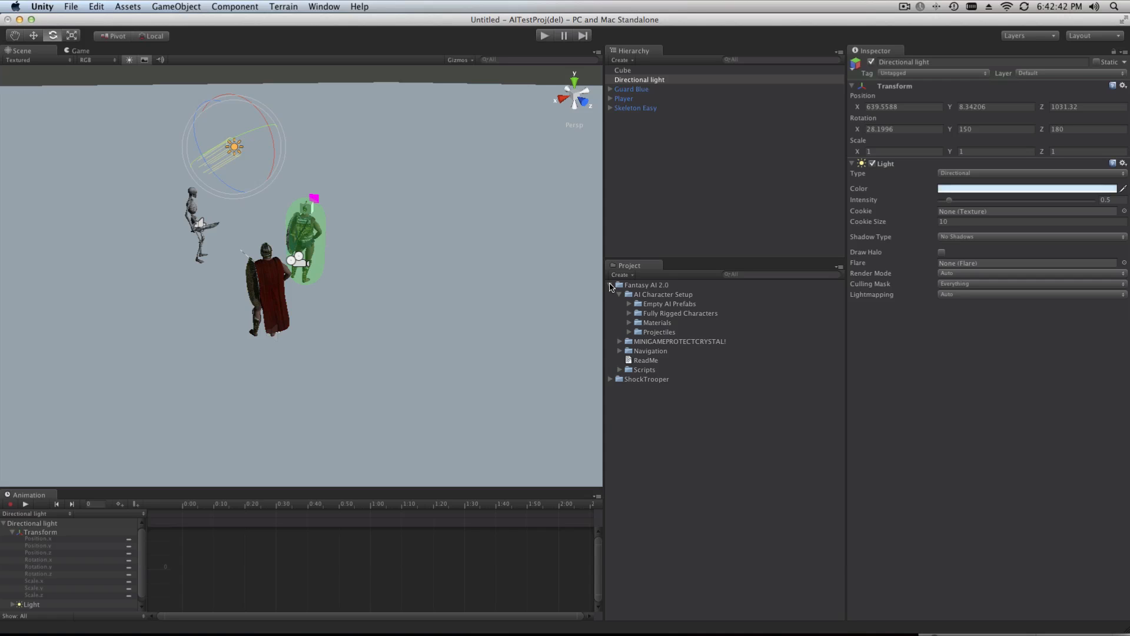
left_click(611, 285)
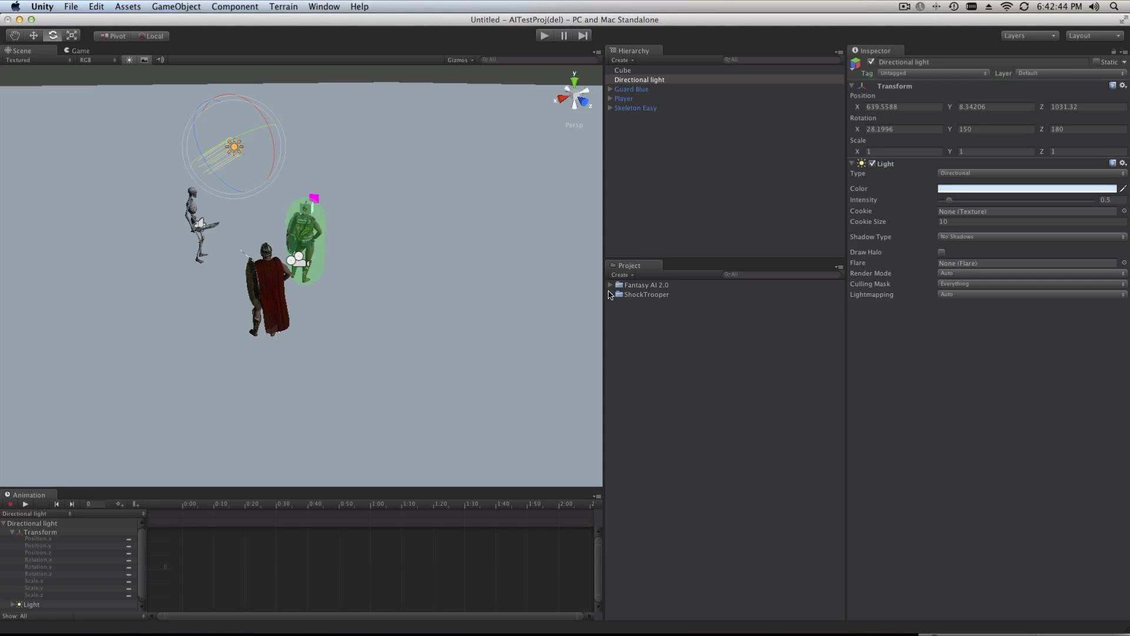
left_click(611, 295)
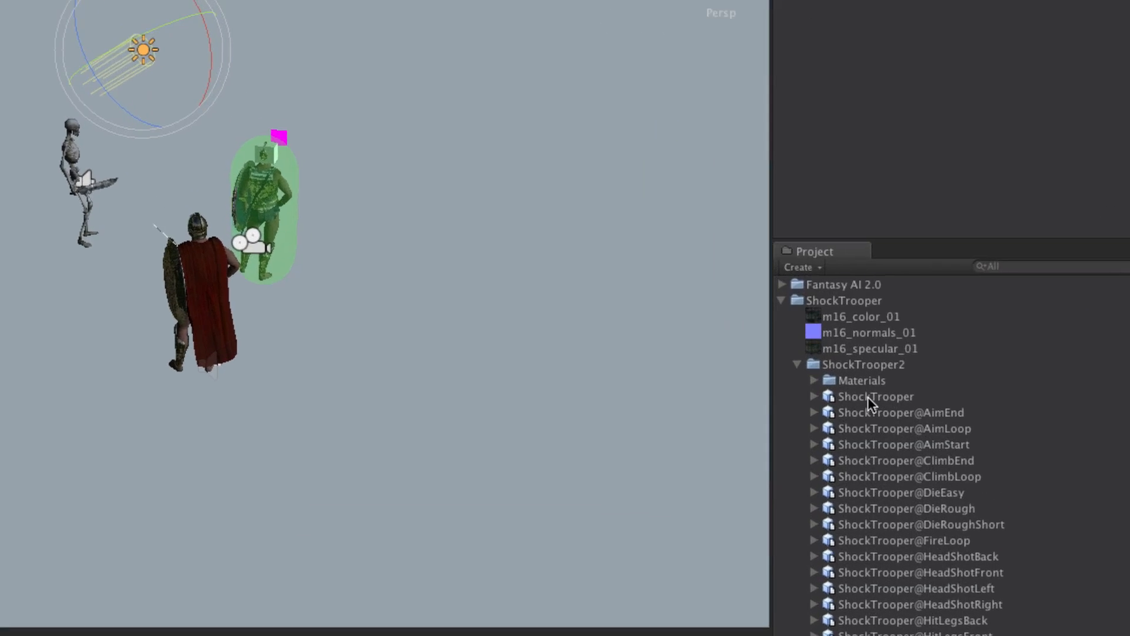
left_click_drag(877, 395, 99, 291)
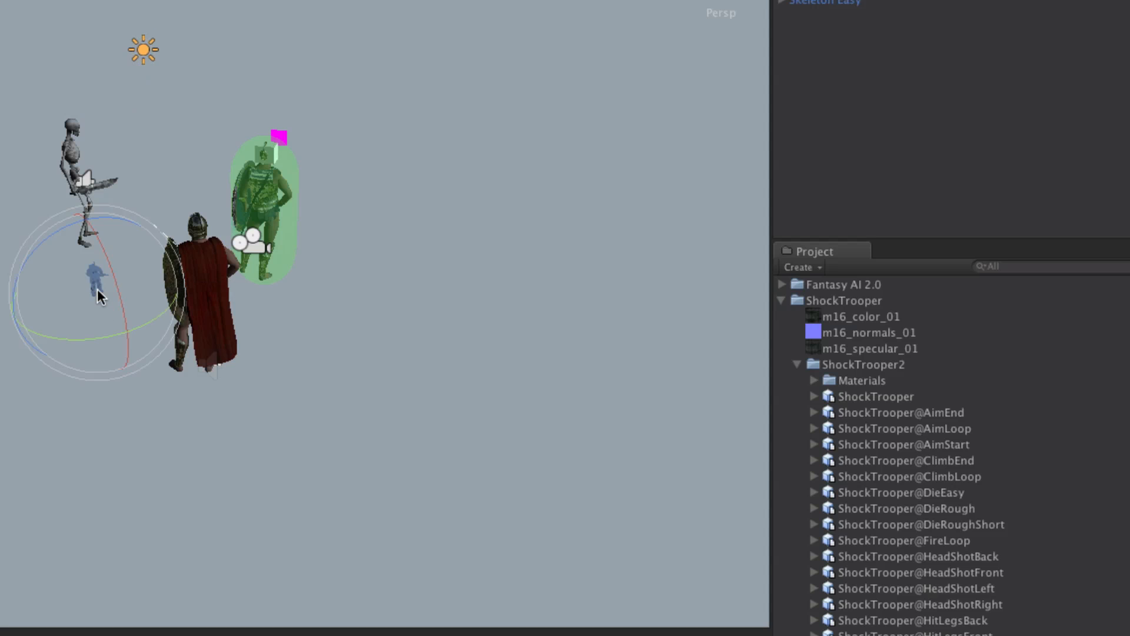
Scale the ShockTrooper up uniformly to about 4.64 so it is comparable in size to the other characters
key("f")
scroll(97, 288, "up", 10)
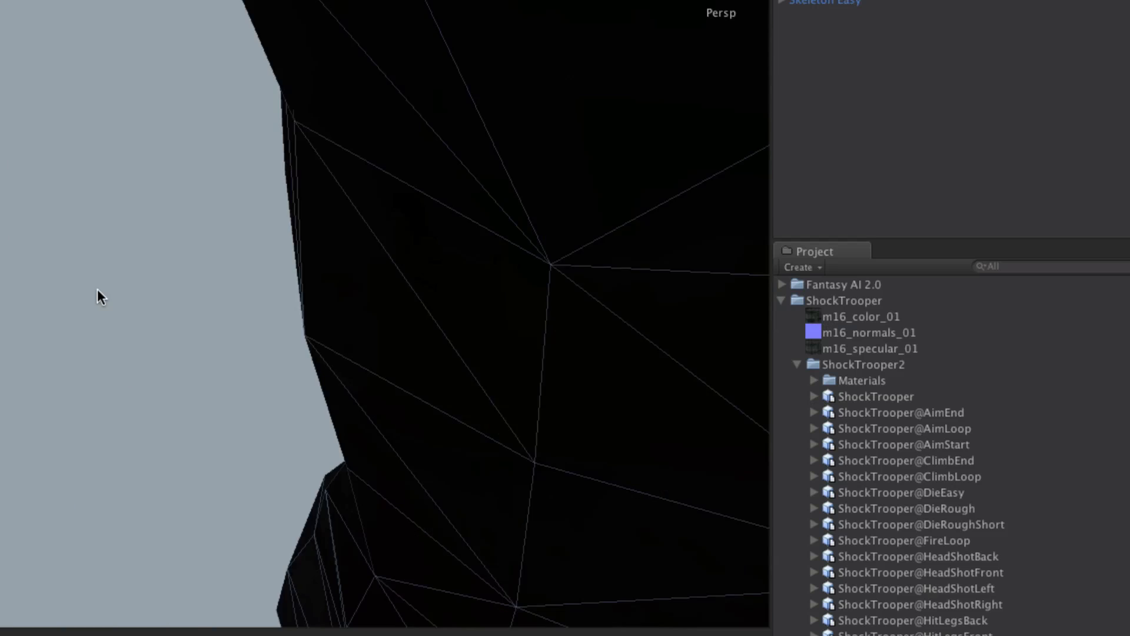
scroll(97, 289, "down", 10)
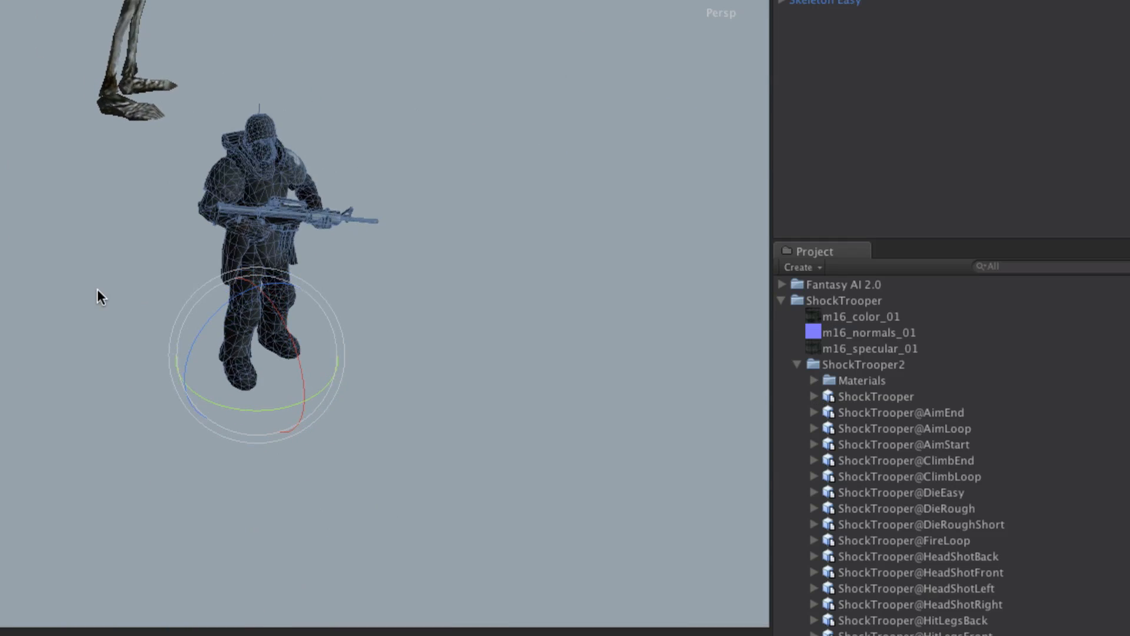
scroll(97, 288, "down", 10)
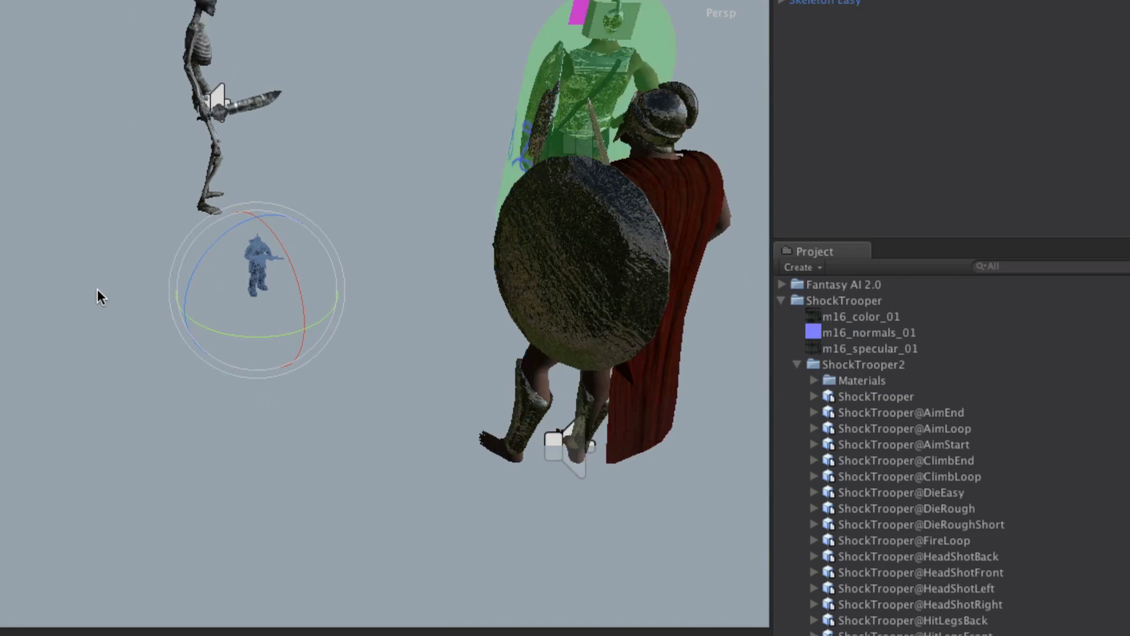
scroll(97, 288, "up", 6)
scroll(249, 252, "down", 6)
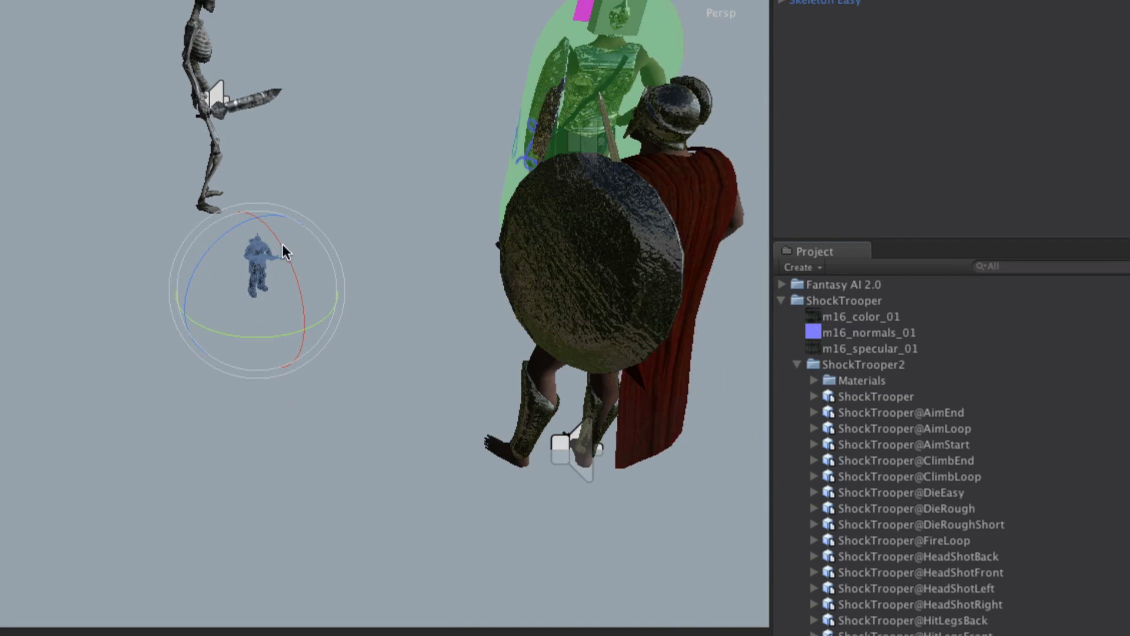
scroll(209, 271, "up", 6)
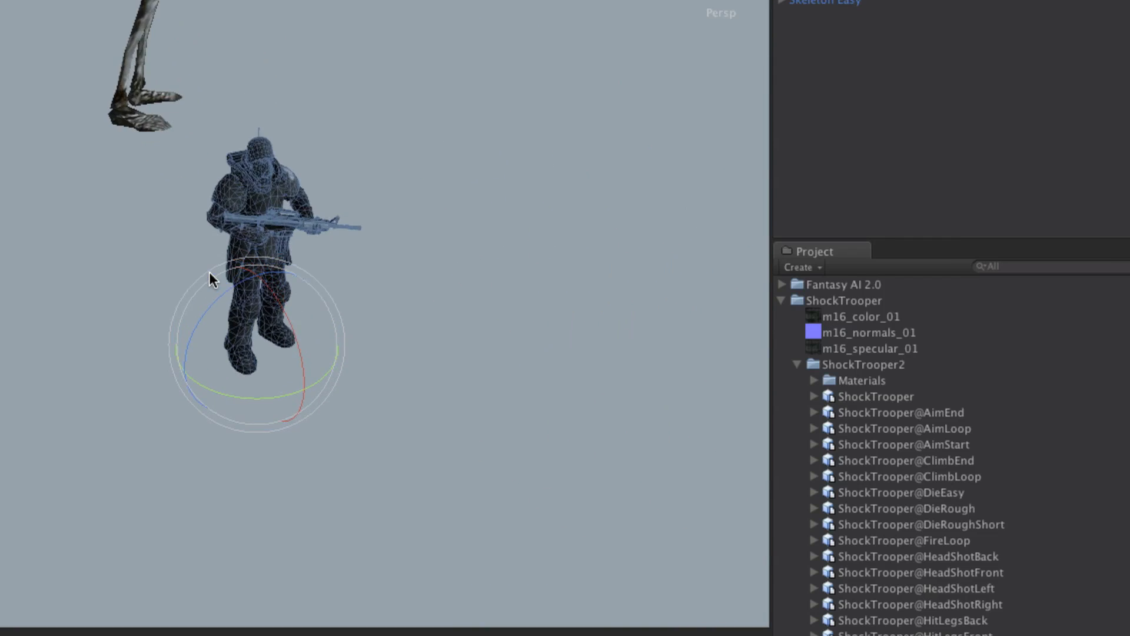
scroll(209, 271, "down", 3)
scroll(210, 270, "down", 3)
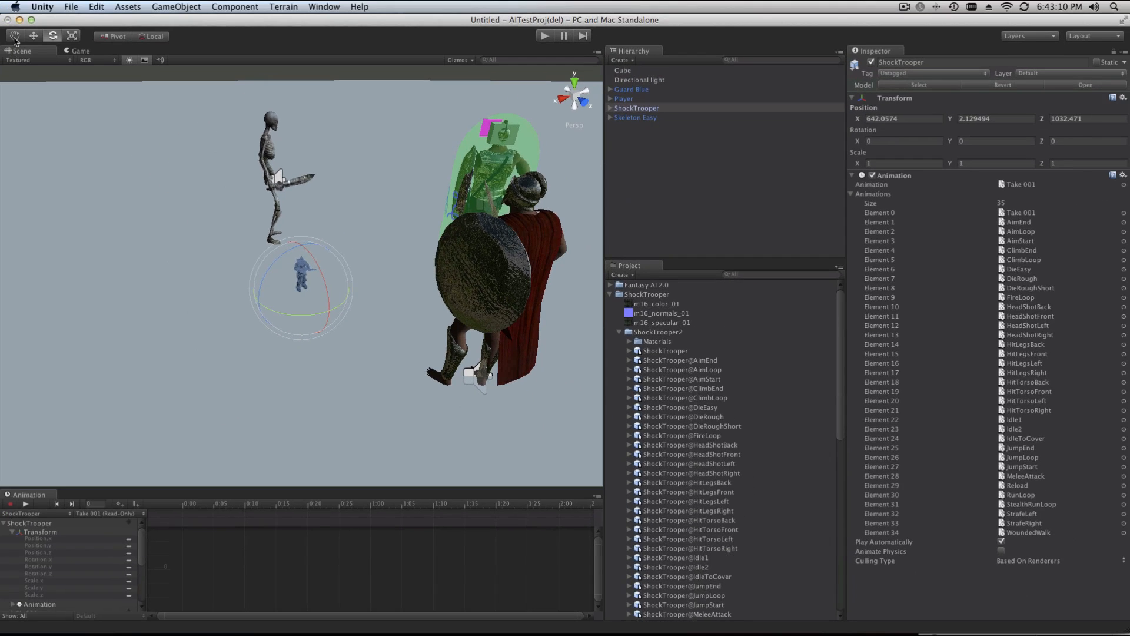
left_click(72, 35)
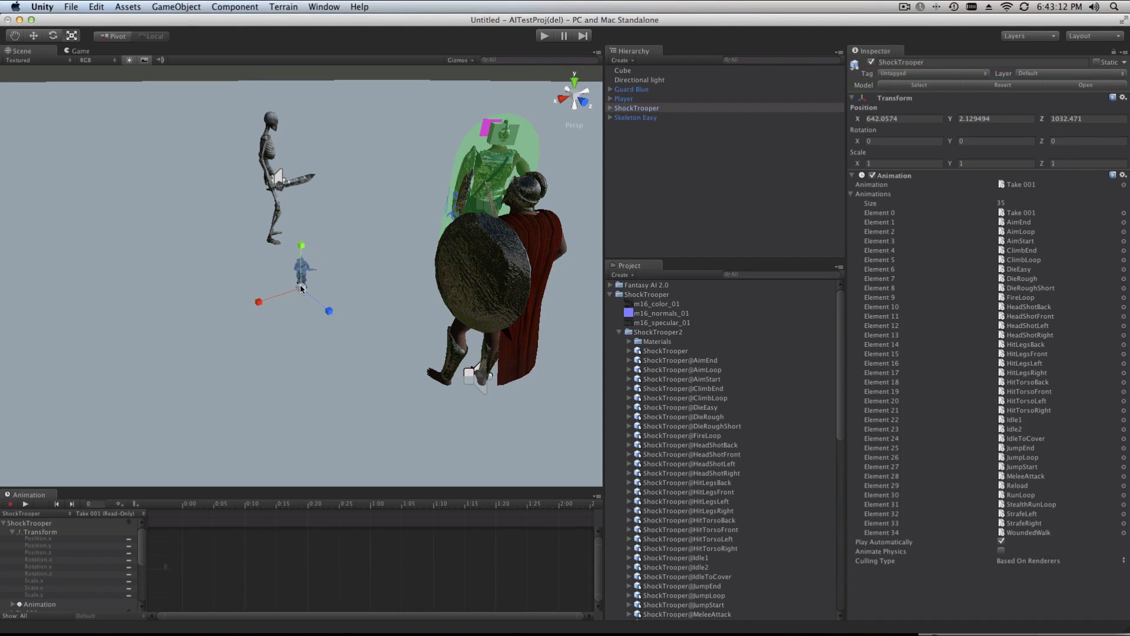
left_click_drag(300, 288, 398, 69)
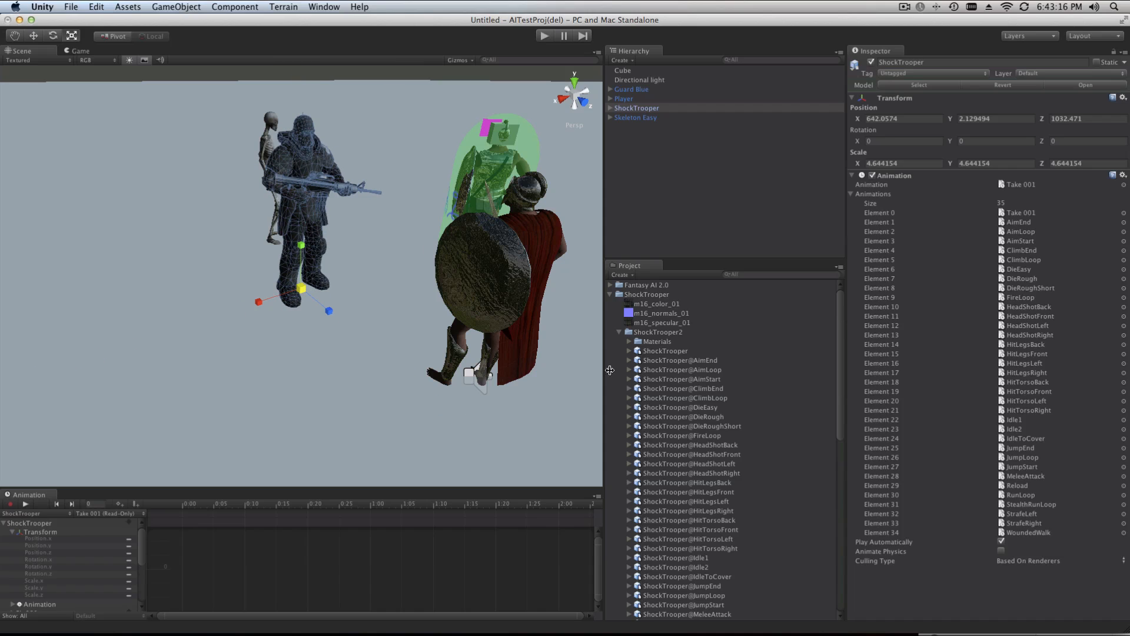
Add the AIPrefabMelee(Monster Sounds) empty prefab from Fantasy AI 2.0 to the scene and move it over the ShockTrooper
left_click(620, 332)
left_click(610, 293)
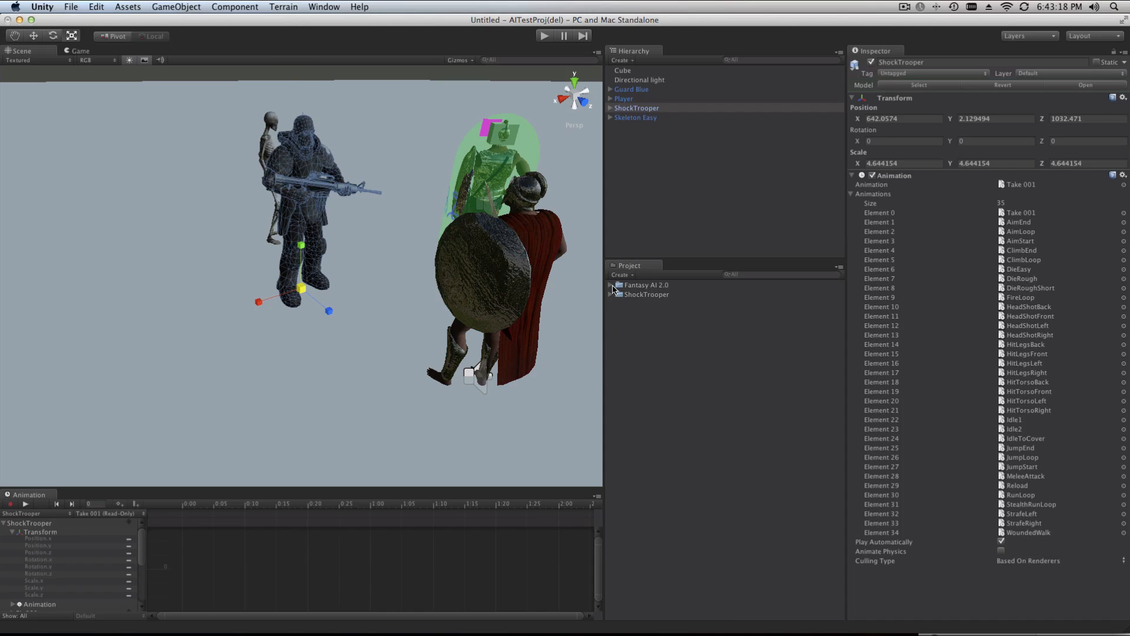
left_click(611, 285)
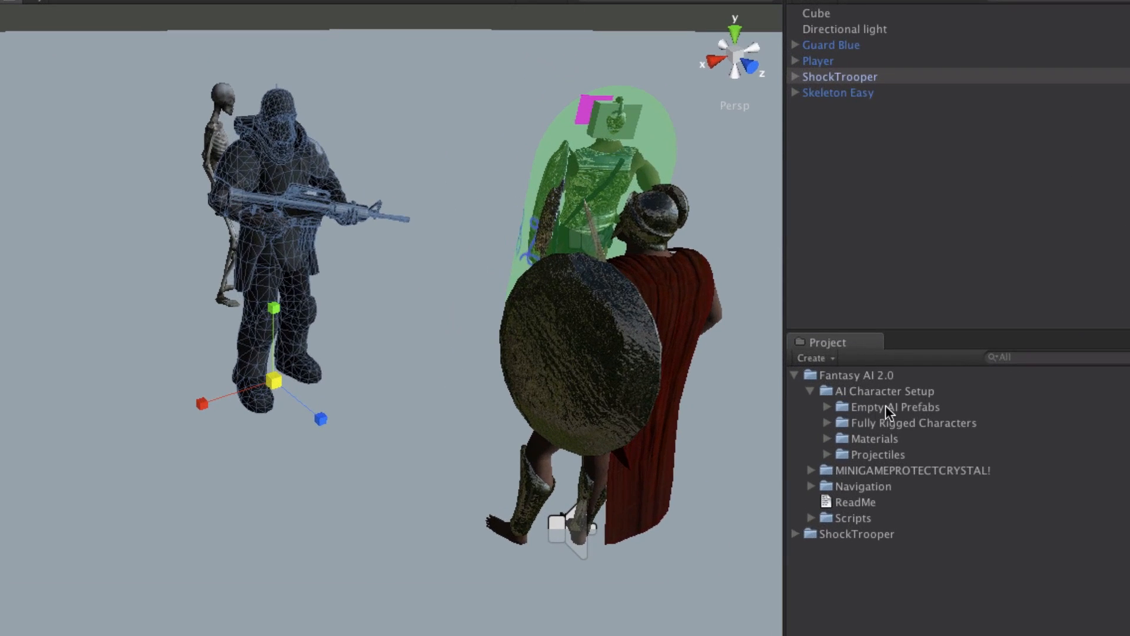
left_click(868, 398)
left_click(827, 408)
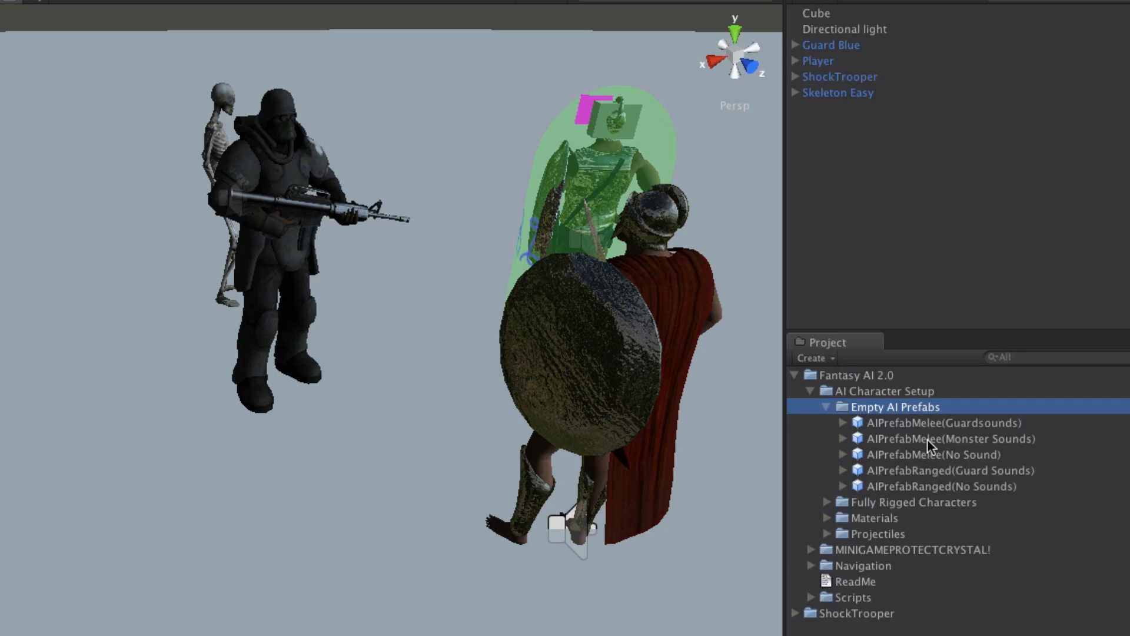
left_click_drag(927, 439, 355, 447)
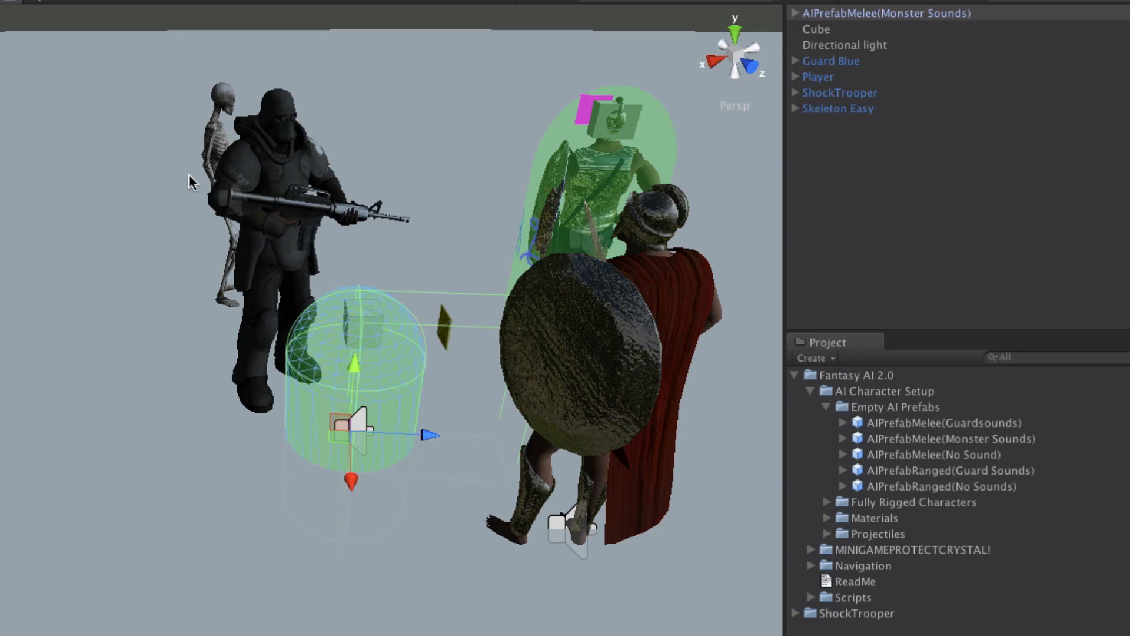
left_click_drag(356, 361, 254, 239)
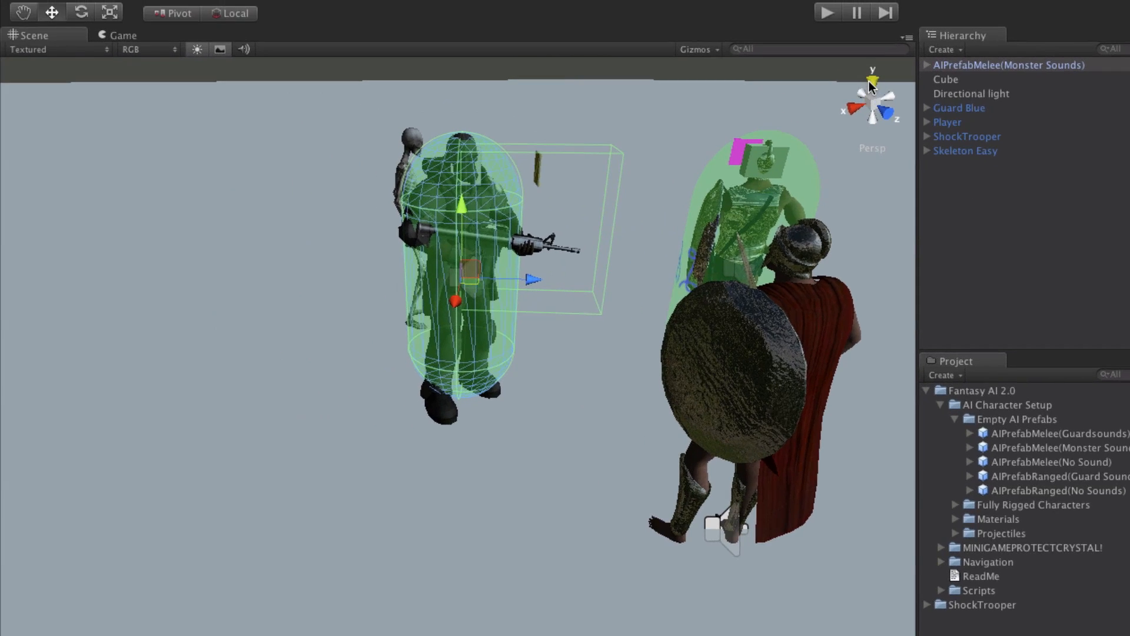
In top view, rotate the AI prefab to about -0.8° on Y so it faces along Z, and centre it on the ShockTrooper
left_click(735, 33)
scroll(473, 302, "up", 3)
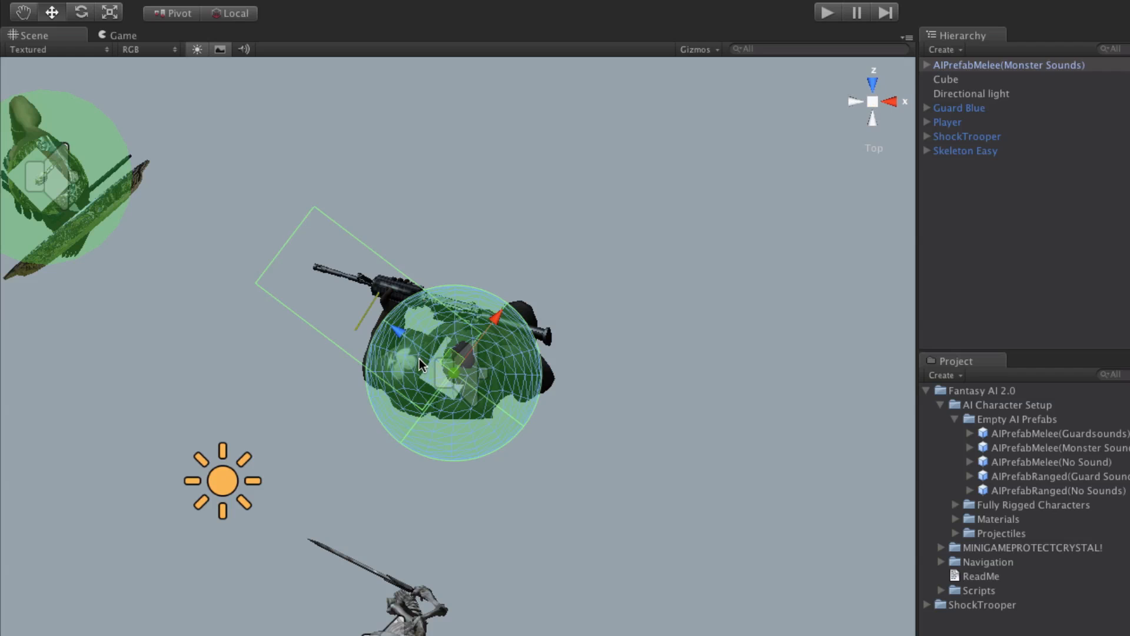
left_click(79, 13)
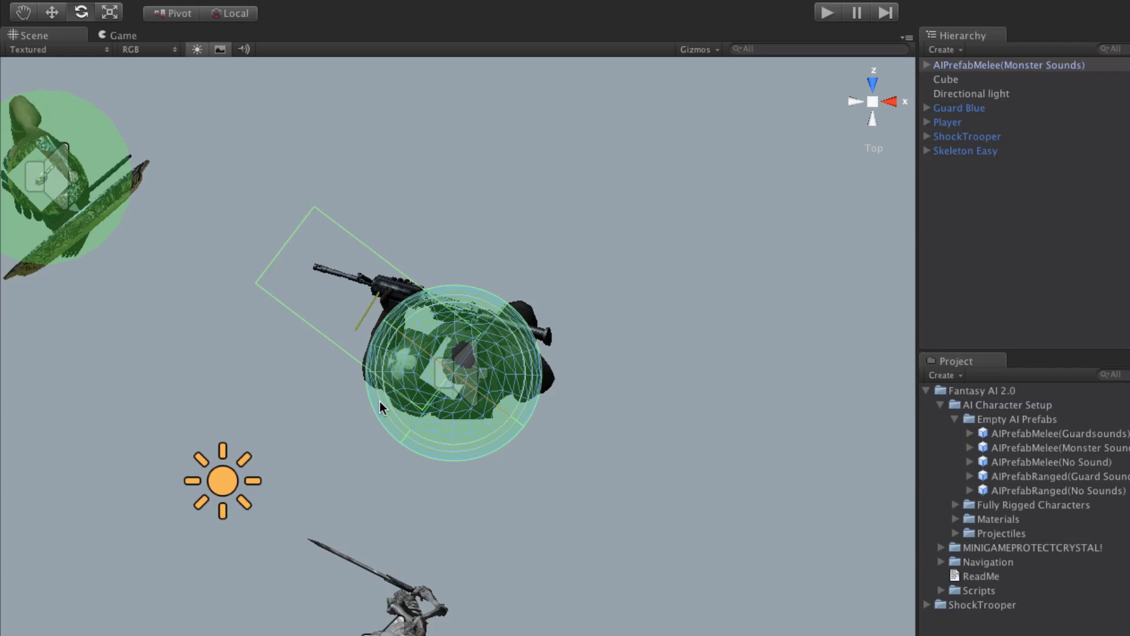
left_click_drag(426, 308, 563, 308)
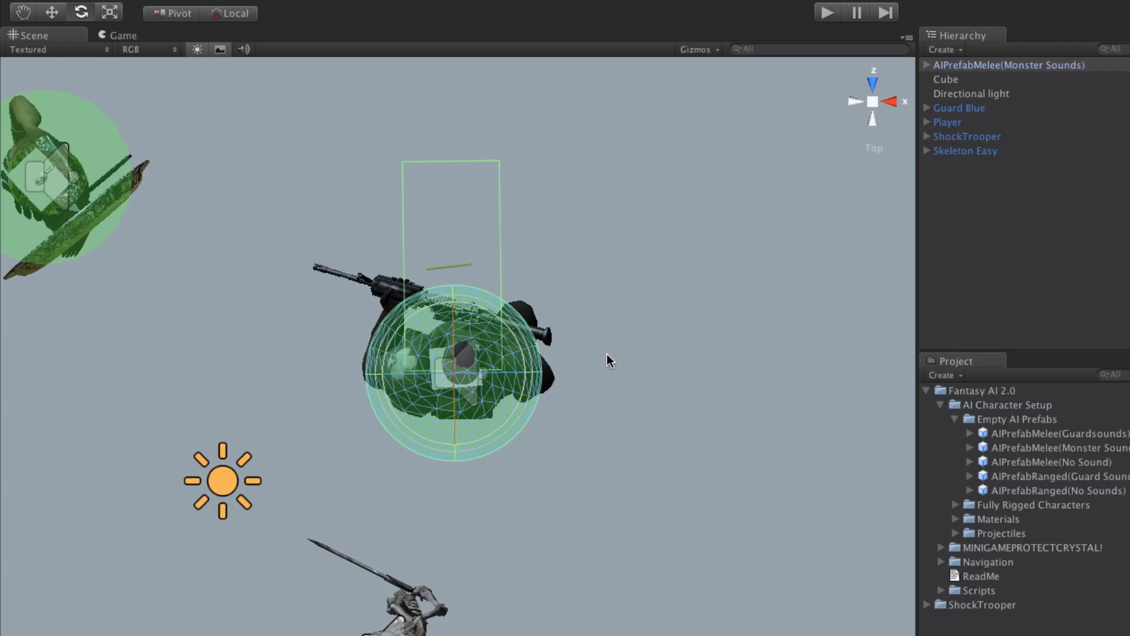
left_click(52, 14)
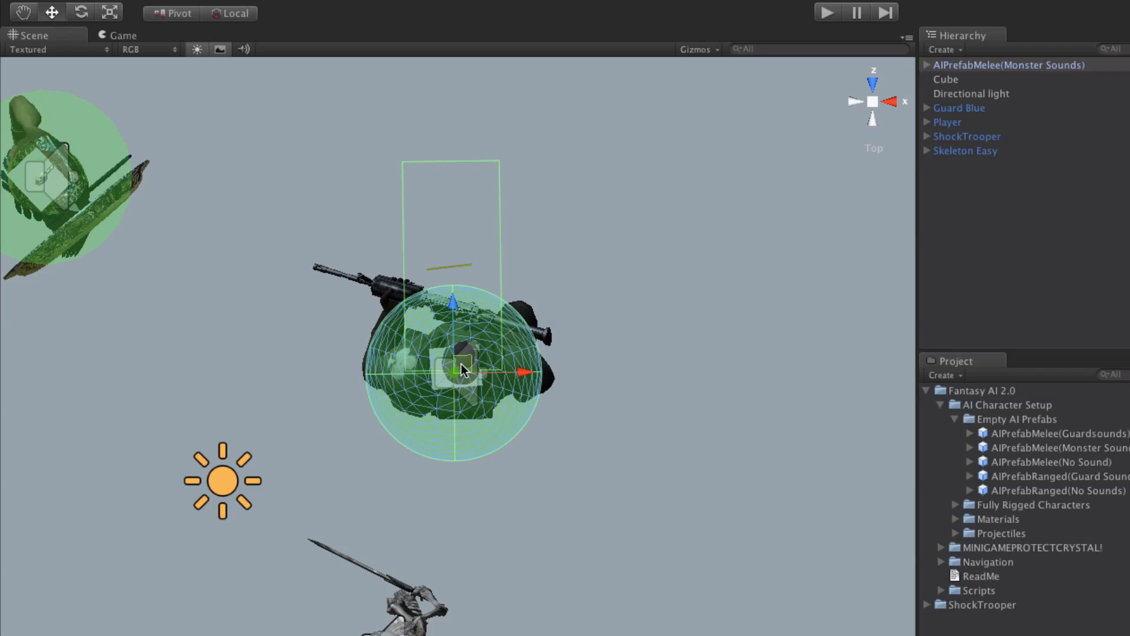
left_click_drag(460, 363, 466, 356)
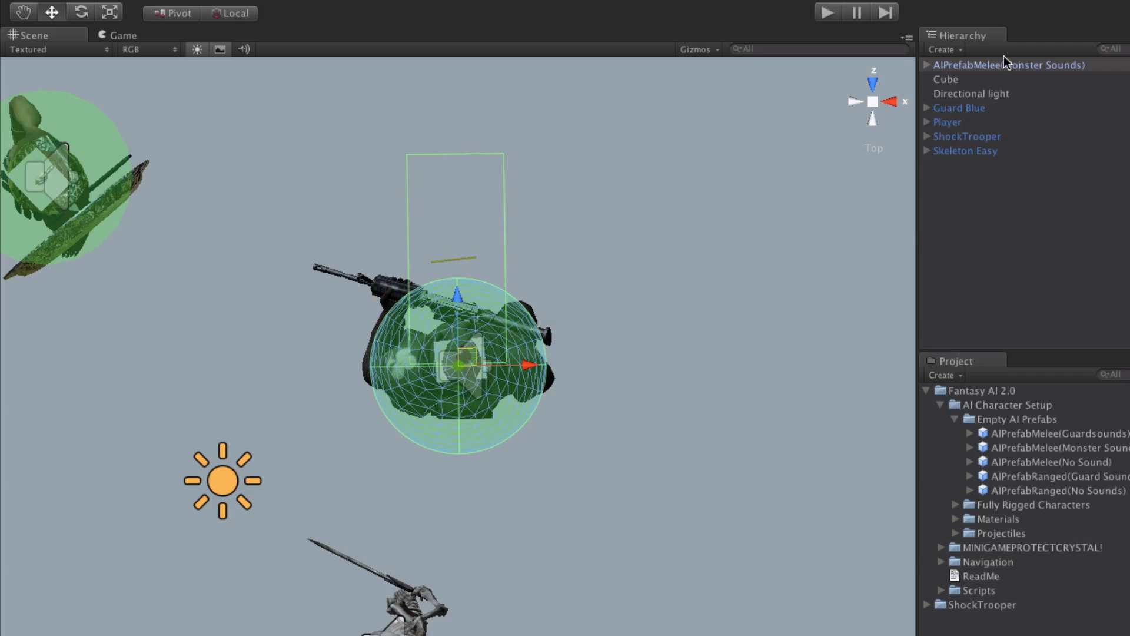
Make the ShockTrooper a child of AIPrefabMelee(Monster Sounds) and expand the prefab's hierarchy
left_click_drag(958, 139, 992, 68)
left_click(927, 66)
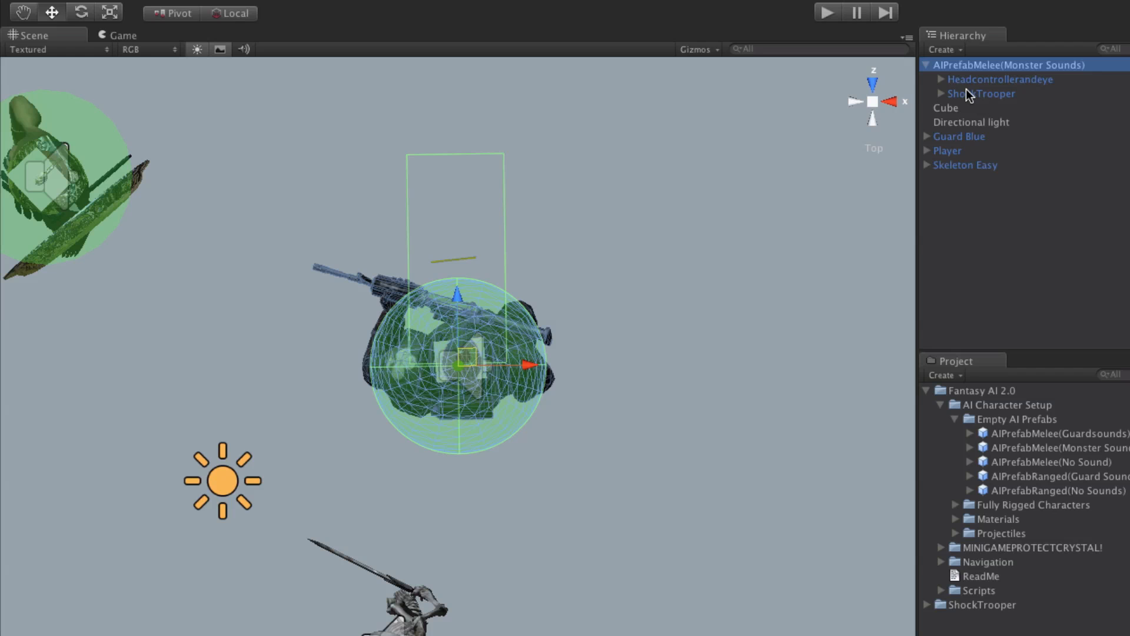
In perspective view, scale the child ShockTrooper down slightly to about 2.42, 2.05, 2.42 to fit the prefab's capsule
left_click(873, 104)
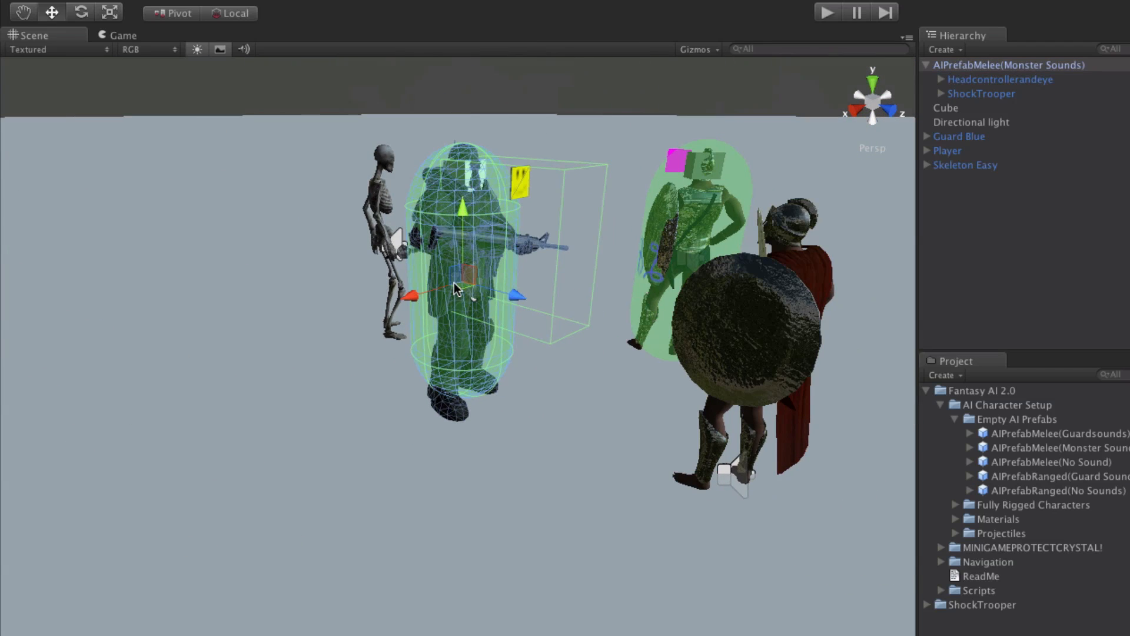
scroll(459, 259, "up", 3)
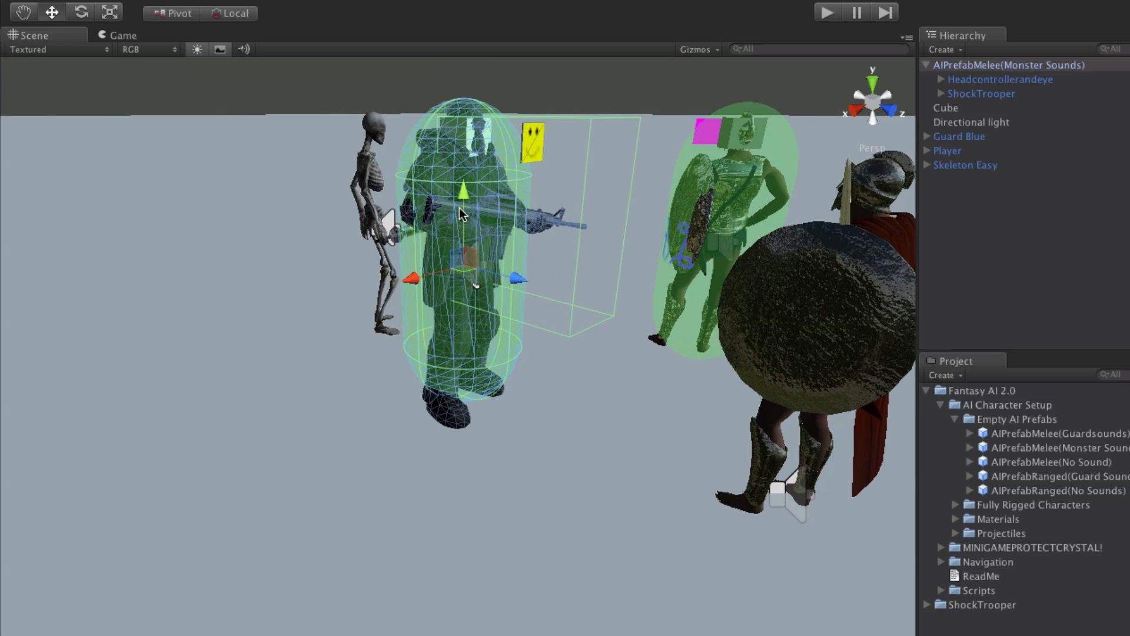
scroll(454, 206, "down", 5)
scroll(458, 267, "up", 8)
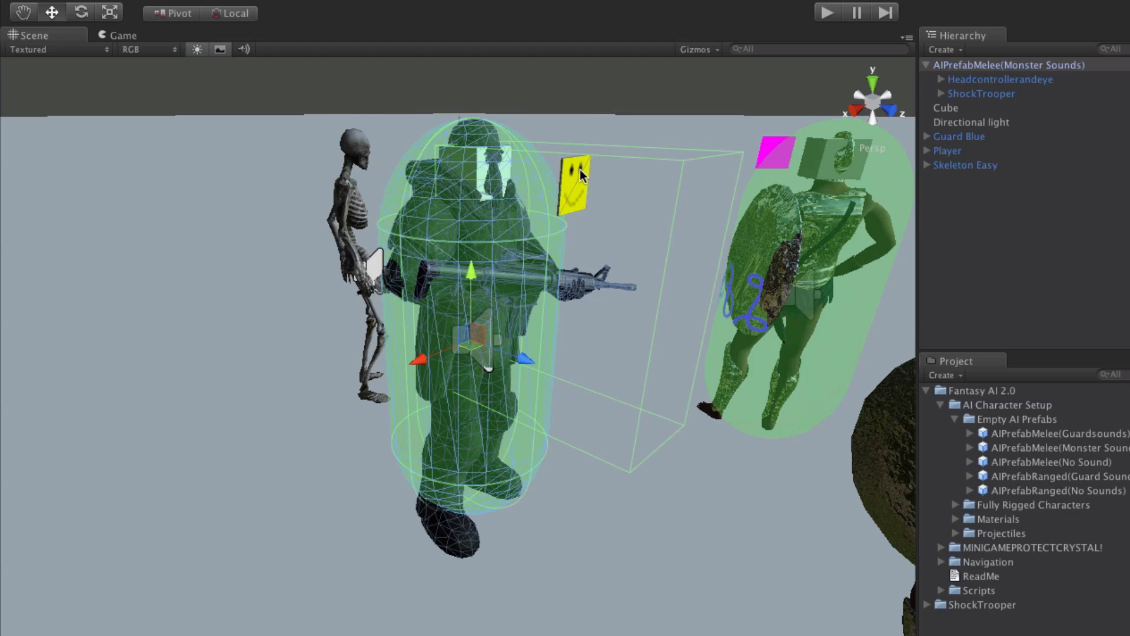
left_click(108, 14)
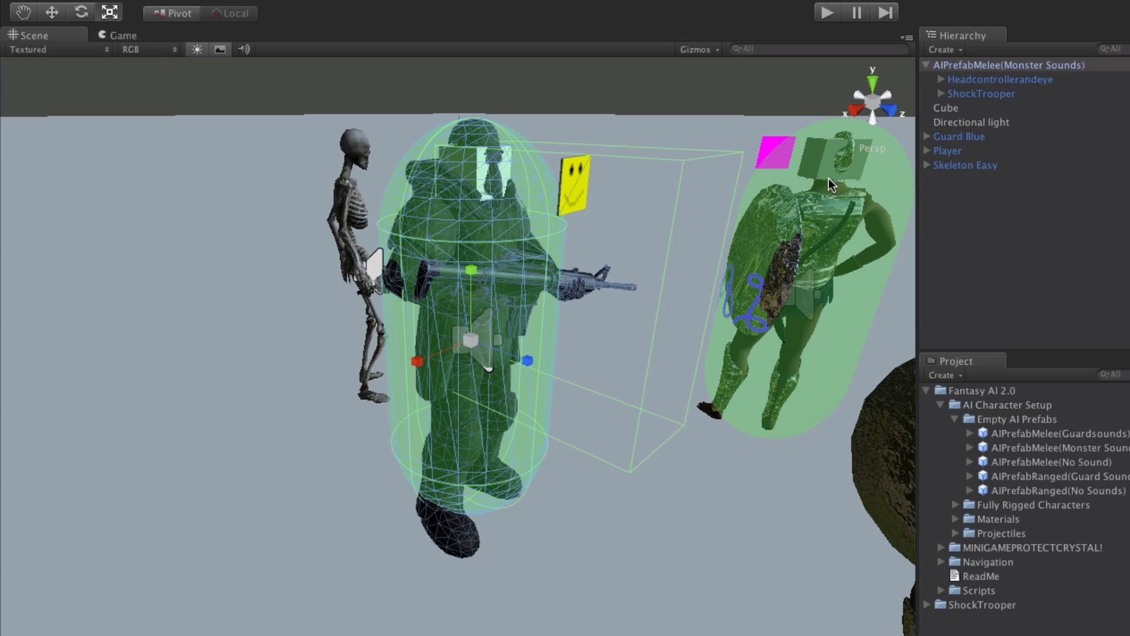
left_click(960, 94)
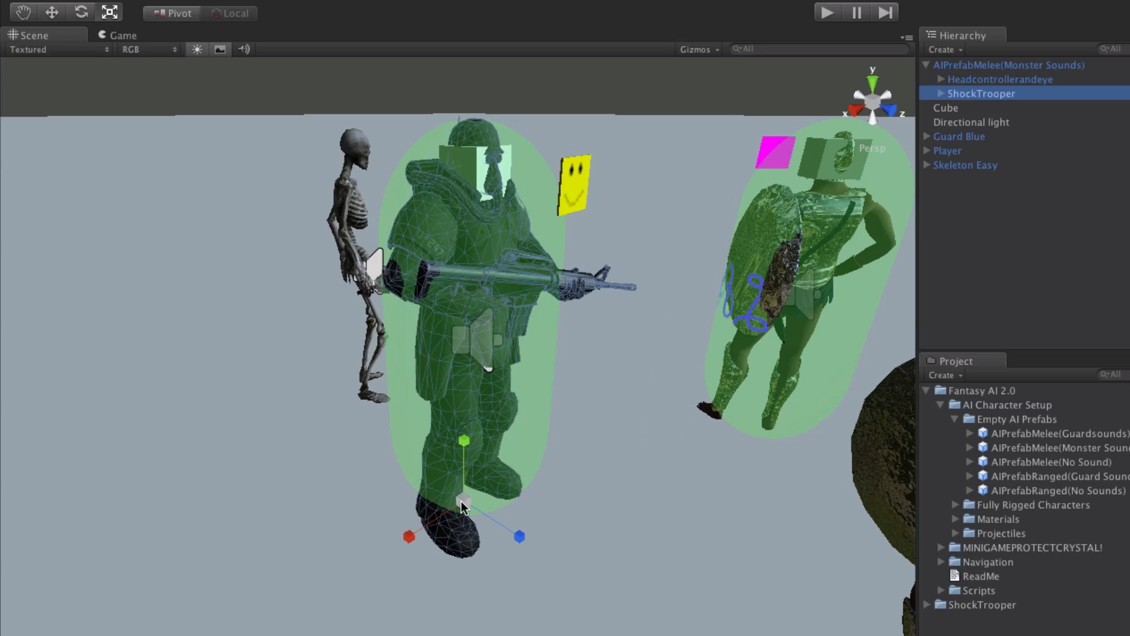
left_click_drag(461, 501, 516, 481)
left_click_drag(642, 420, 769, 402, "alt")
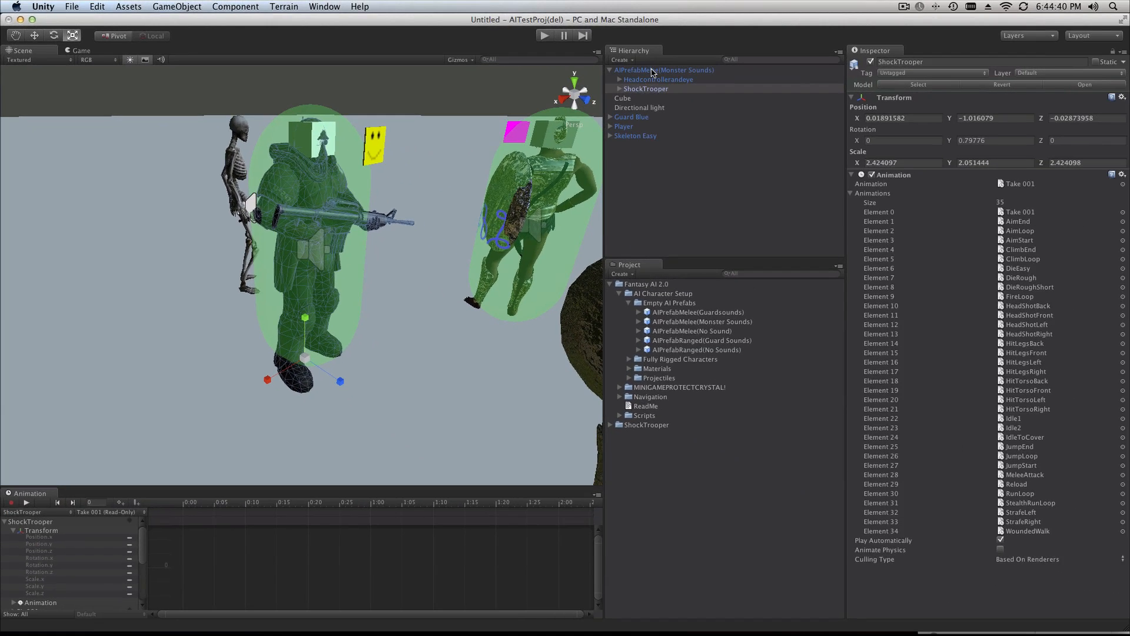
Assign the ShockTrooper child as the Charactermodel in the AI script of AIPrefabMelee(Monster Sounds)
left_click(652, 70)
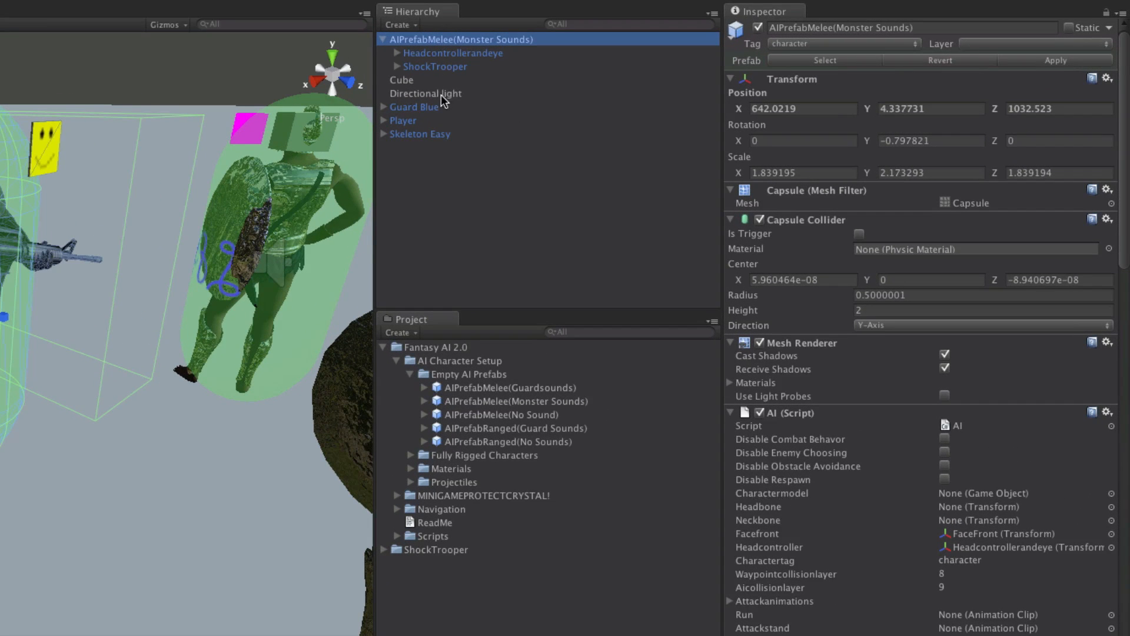
left_click_drag(435, 66, 964, 496)
scroll(780, 532, "down", 2)
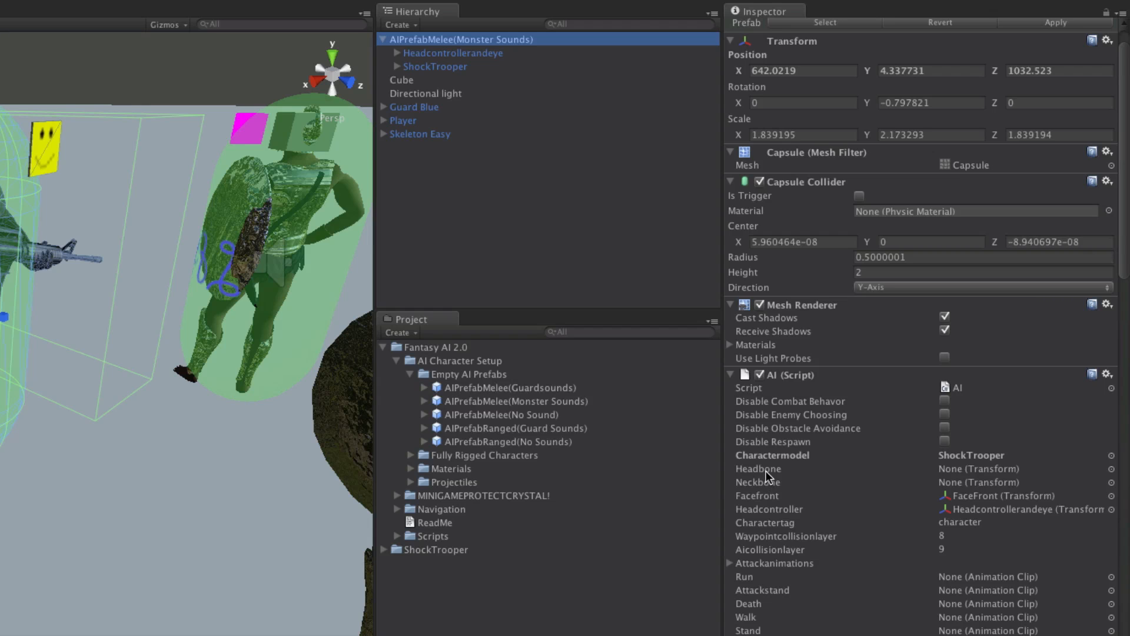
scroll(772, 483, "down", 6)
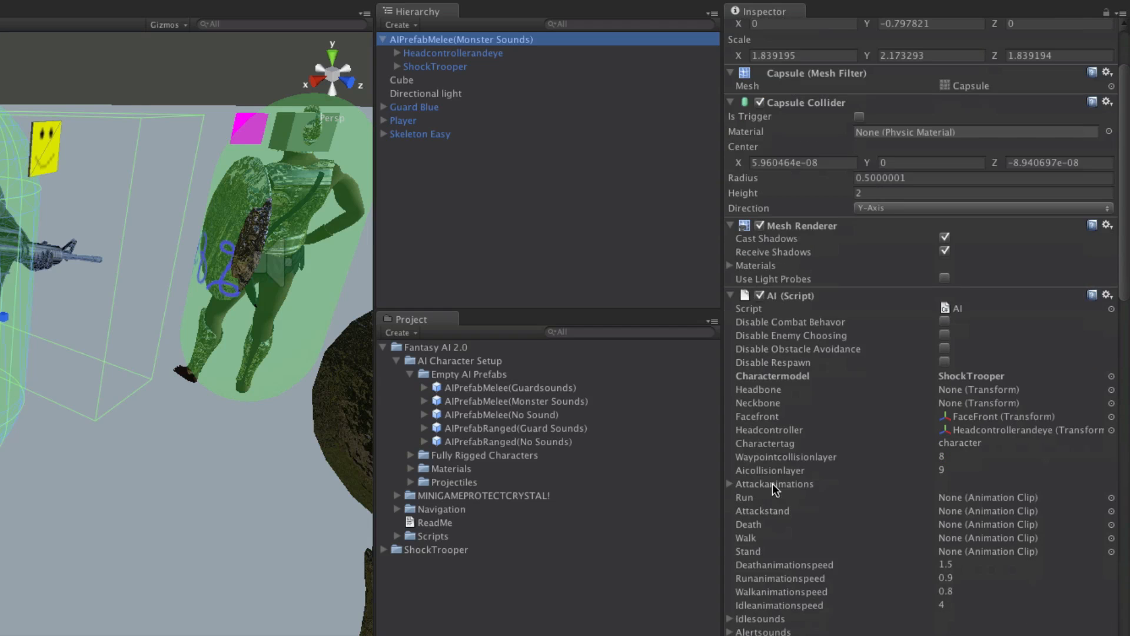
scroll(772, 489, "down", 3)
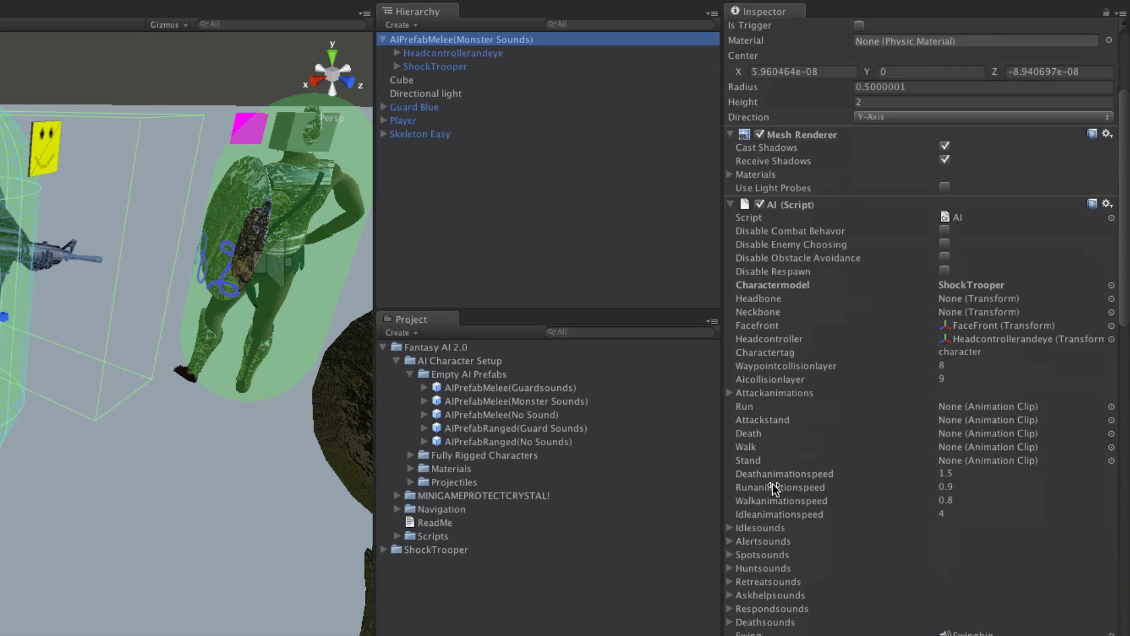
Set the size of the AI script's Attackanimations array to 1
left_click(732, 393)
left_click(953, 405)
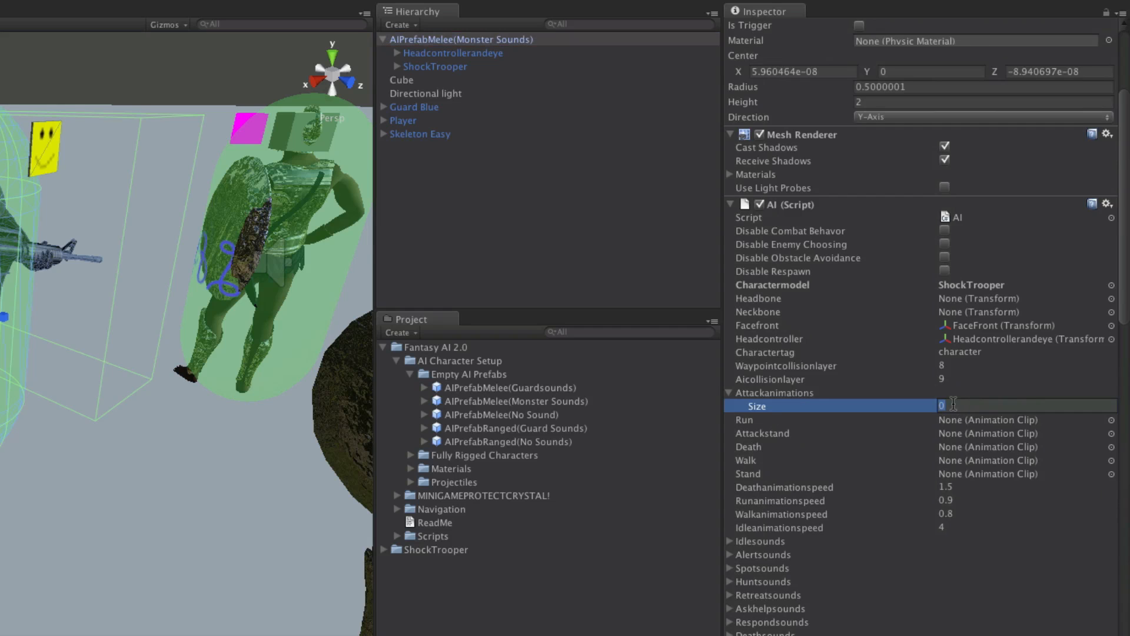
type("1")
key("Return")
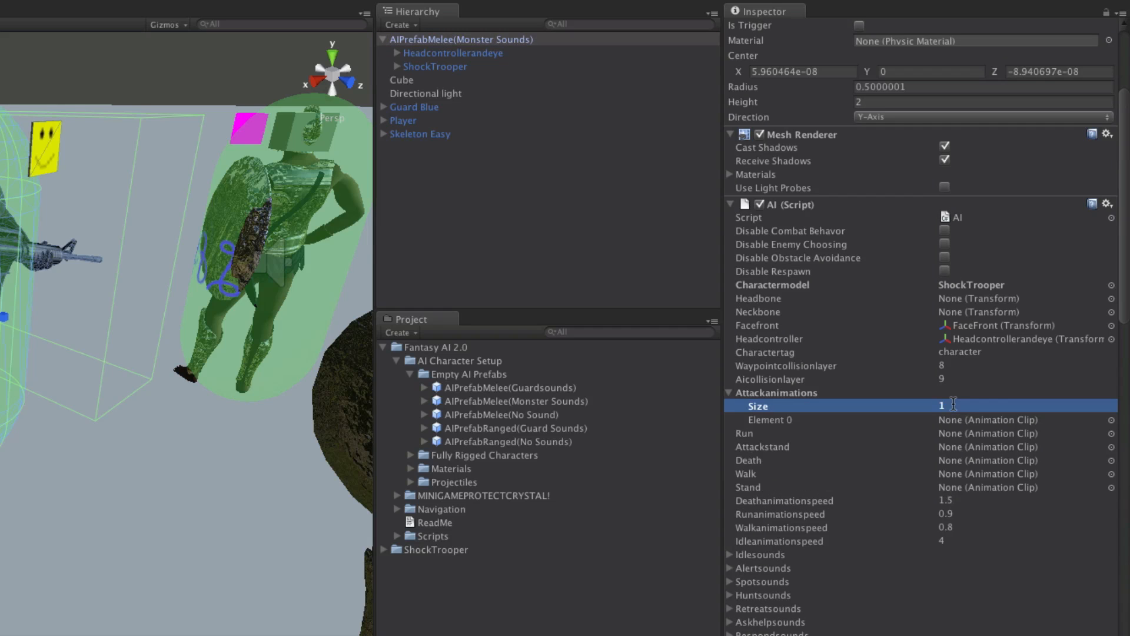
Assign the MeleeAttack clip from SwatCharacter@MeleeAttack in the ShockTrooper2 folder to Element 0 of Attackanimations
left_click(383, 347)
left_click(383, 360)
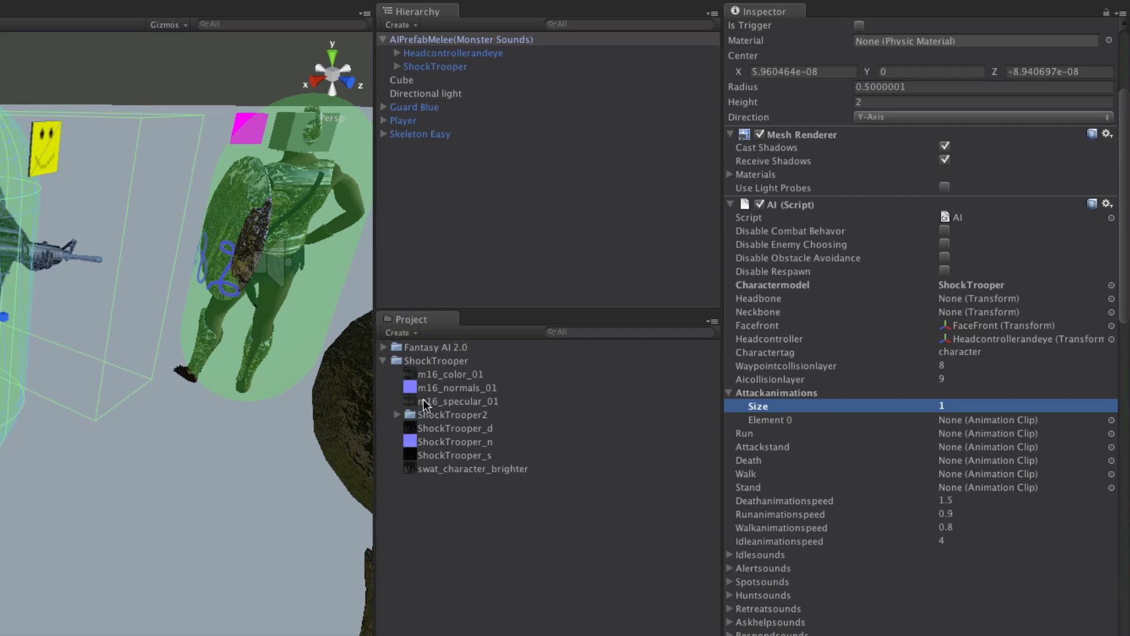
left_click(396, 414)
scroll(488, 549, "down", 15)
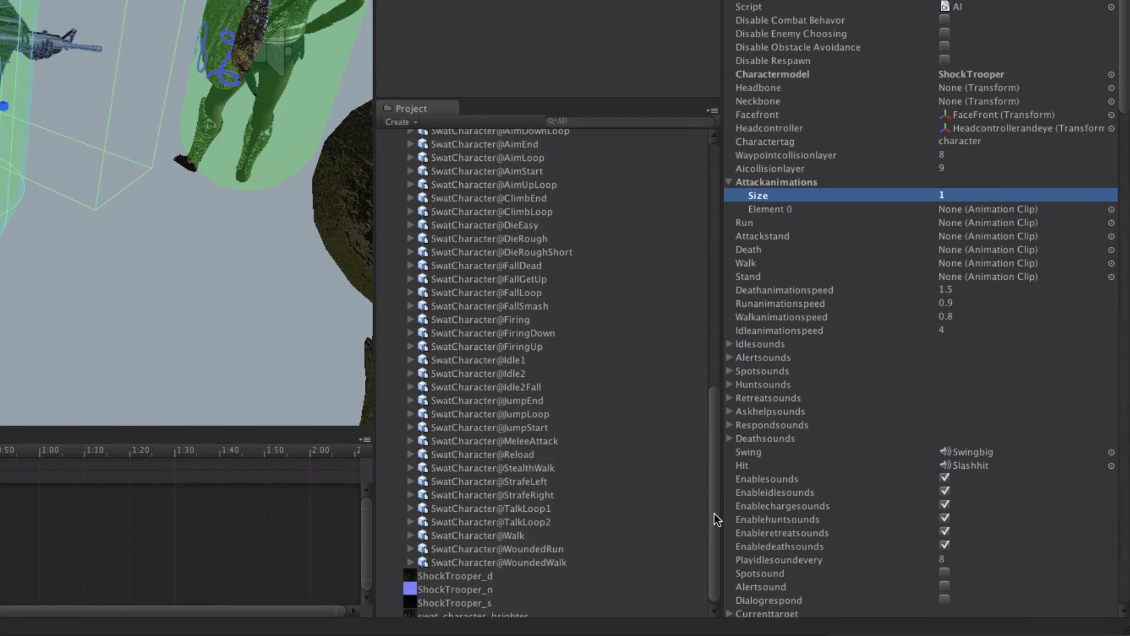
mouse_move(715, 514)
left_mouse_down()
mouse_move(713, 398)
mouse_move(714, 507)
left_mouse_up()
left_click(410, 443)
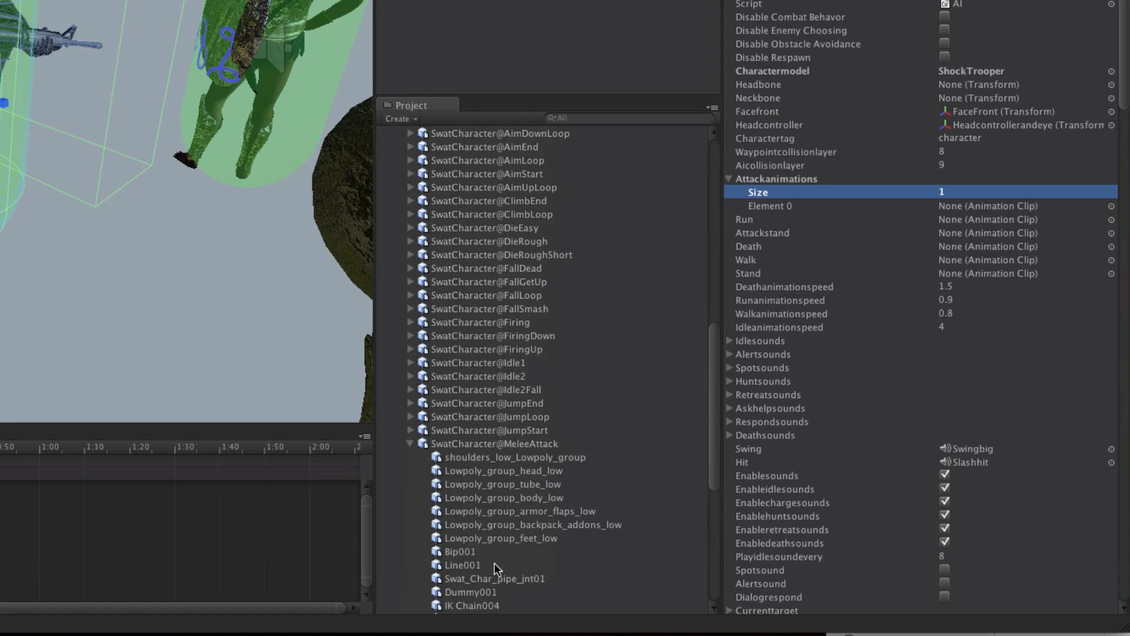
scroll(468, 553, "down", 3)
scroll(468, 553, "down", 4)
left_click_drag(460, 594, 954, 203)
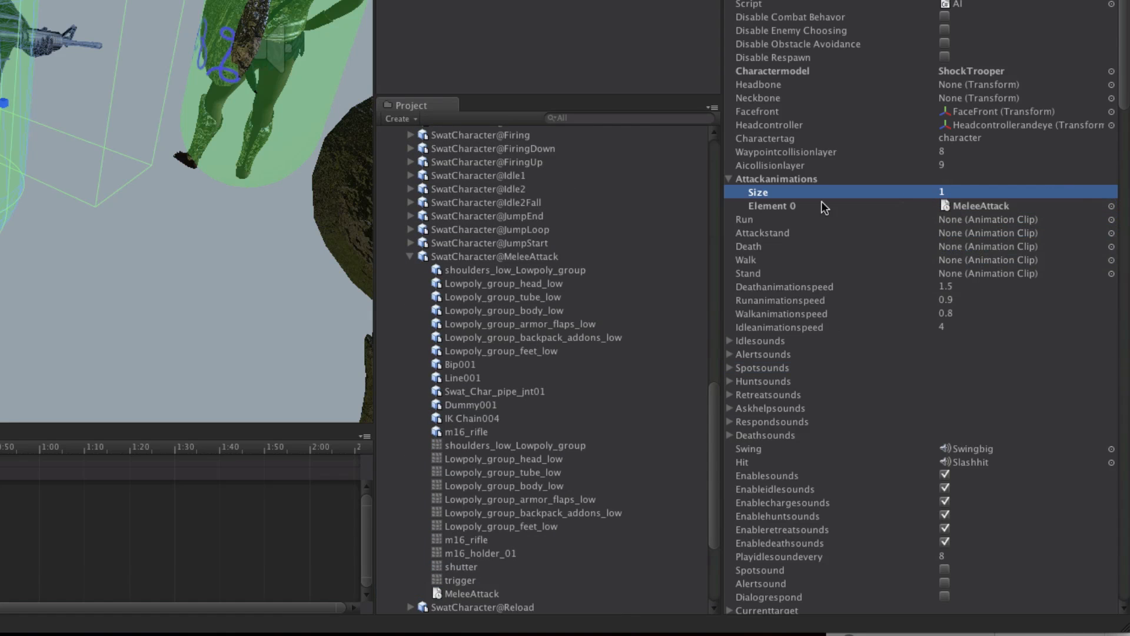
left_click(410, 256)
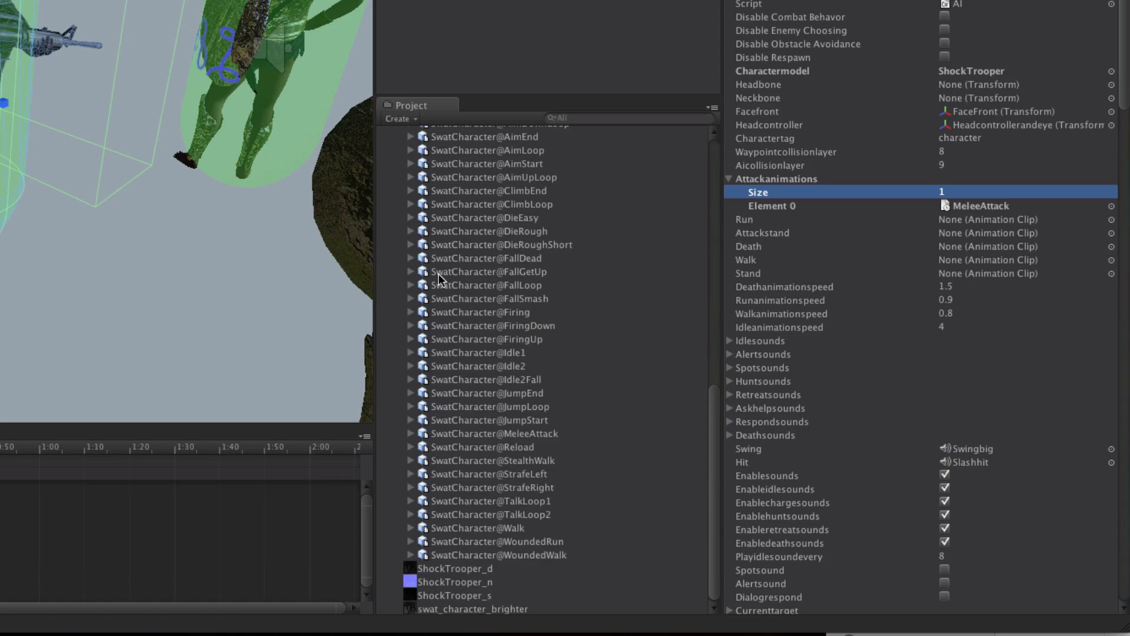
Assign the RunLoop clip from ShockTrooper@RunLoop as the AI script's Run animation
scroll(426, 356, "up", 5)
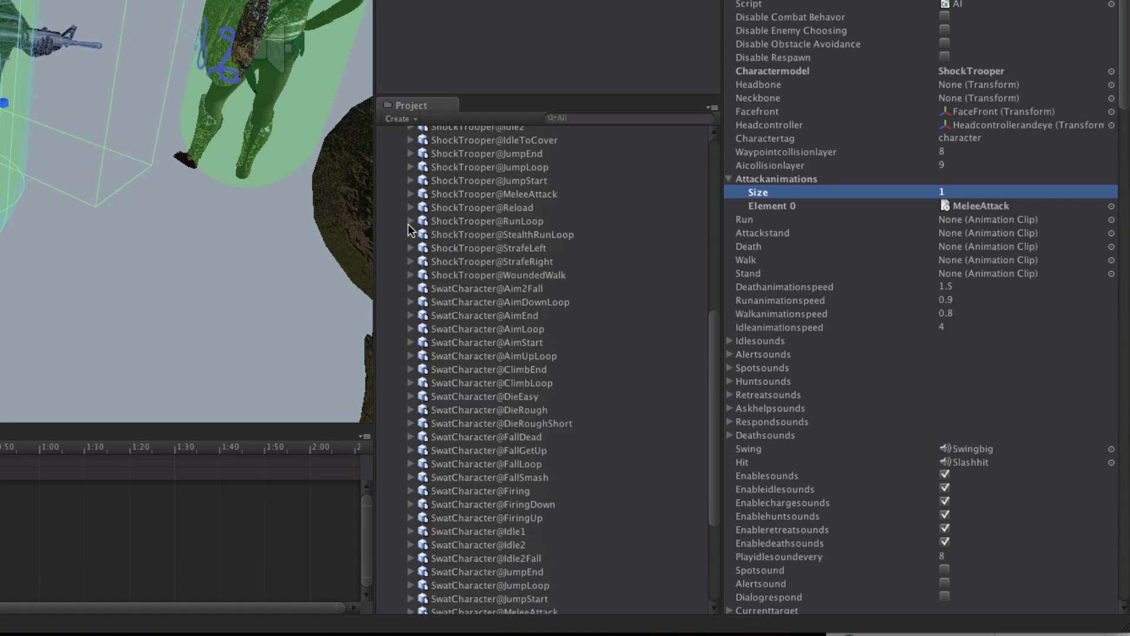
left_click(411, 222)
left_click_drag(450, 558, 959, 218)
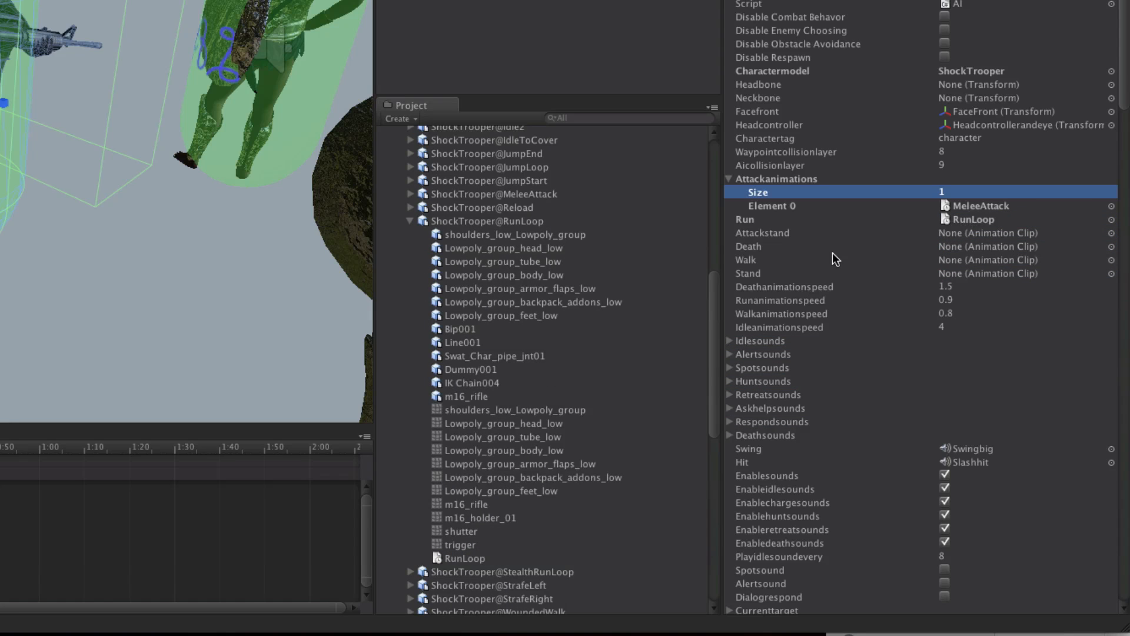
left_click(410, 222)
Assign the Idle1 clip from SwatCharacter@Idle1 to both the Attackstand and Stand animations of AIPrefabMelee(Monster Sounds)
scroll(517, 457, "down", 1)
scroll(517, 451, "down", 3)
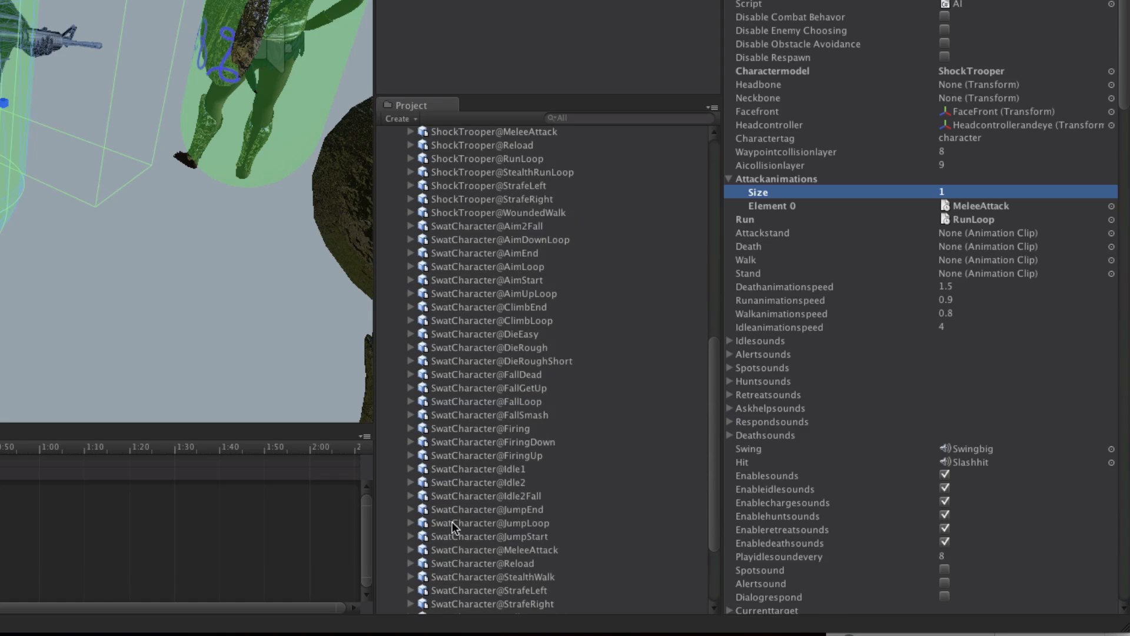
left_click(410, 470)
scroll(436, 469, "down", 10)
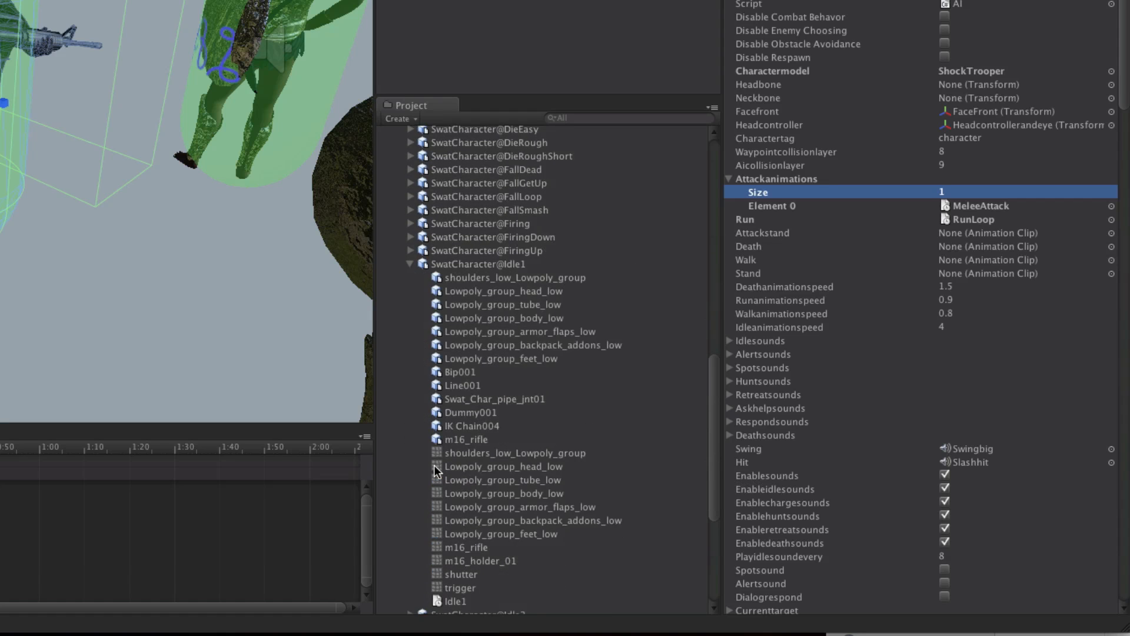
scroll(476, 551, "down", 2)
left_click(455, 581)
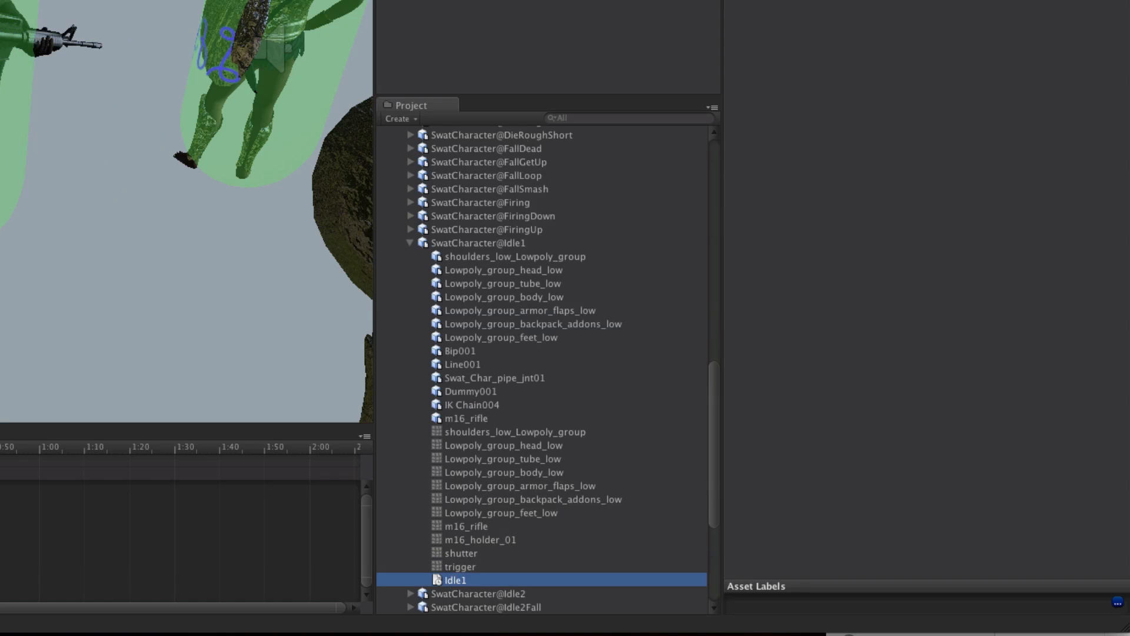
left_click(436, 1)
left_click_drag(453, 579, 958, 439)
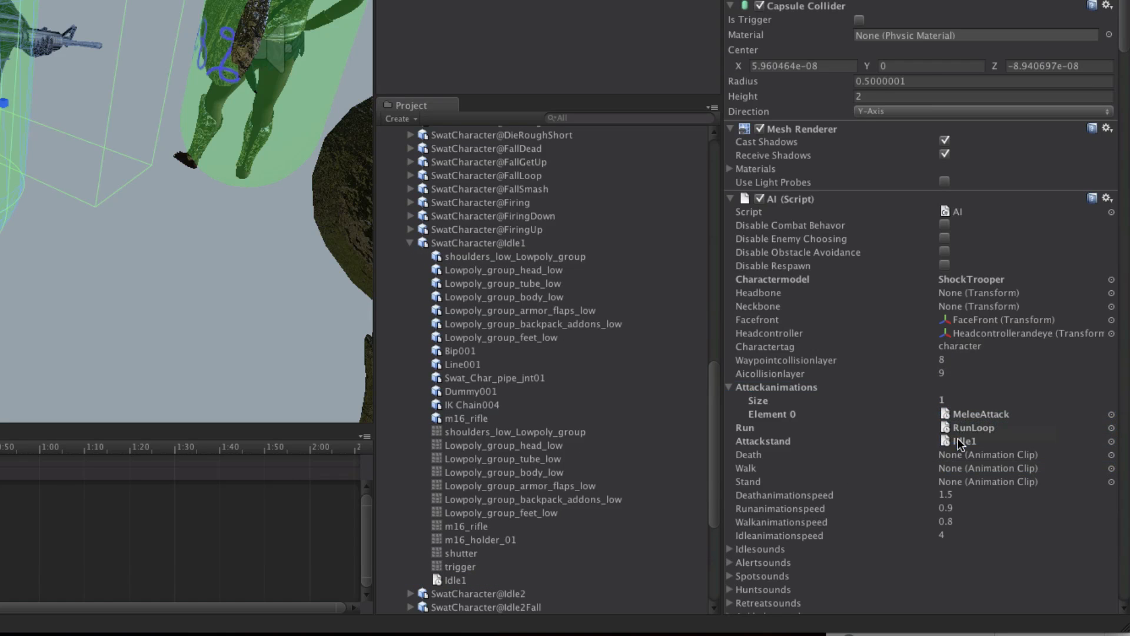
left_click_drag(458, 581, 942, 481)
left_click(412, 243)
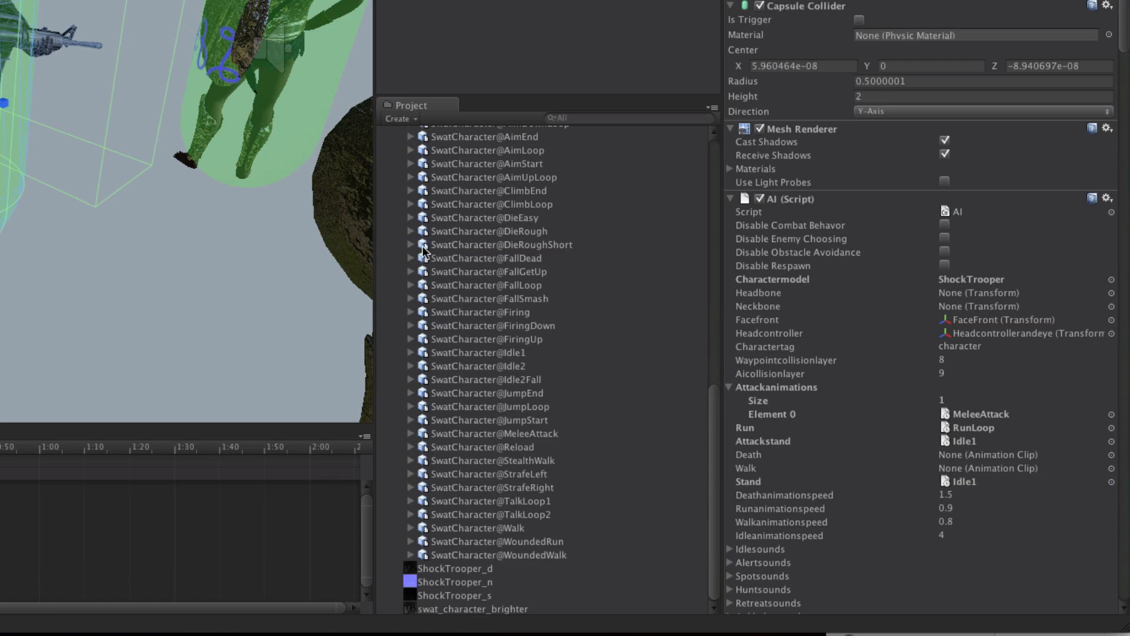
Assign the Walk clip from SwatCharacter@Walk as the AI script's Walk animation
left_click(410, 527)
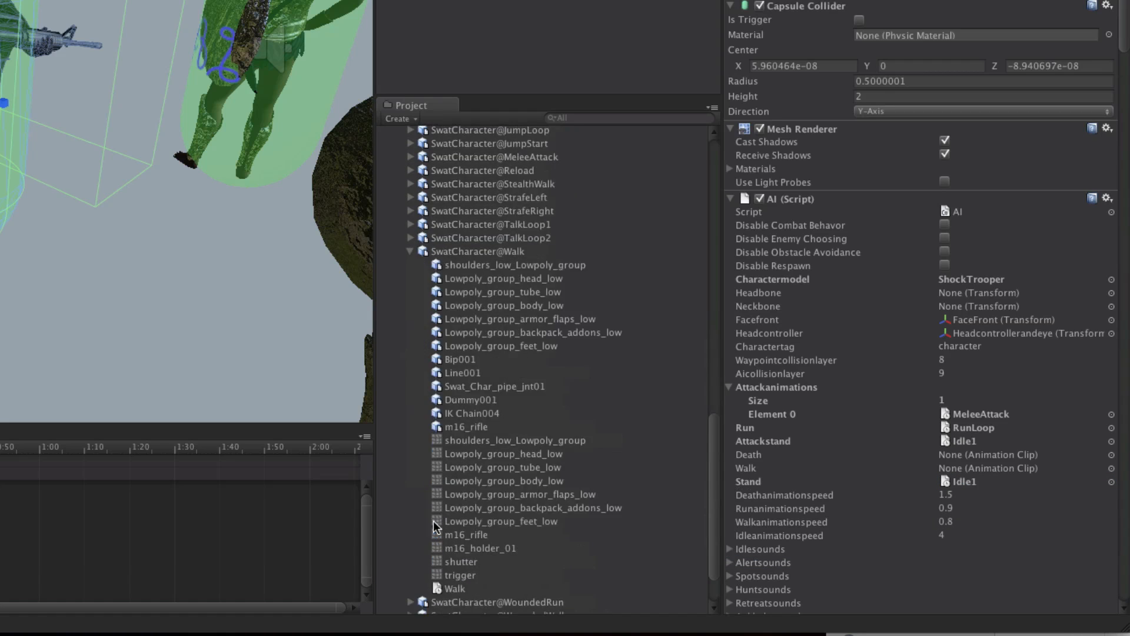
left_click_drag(455, 528, 974, 468)
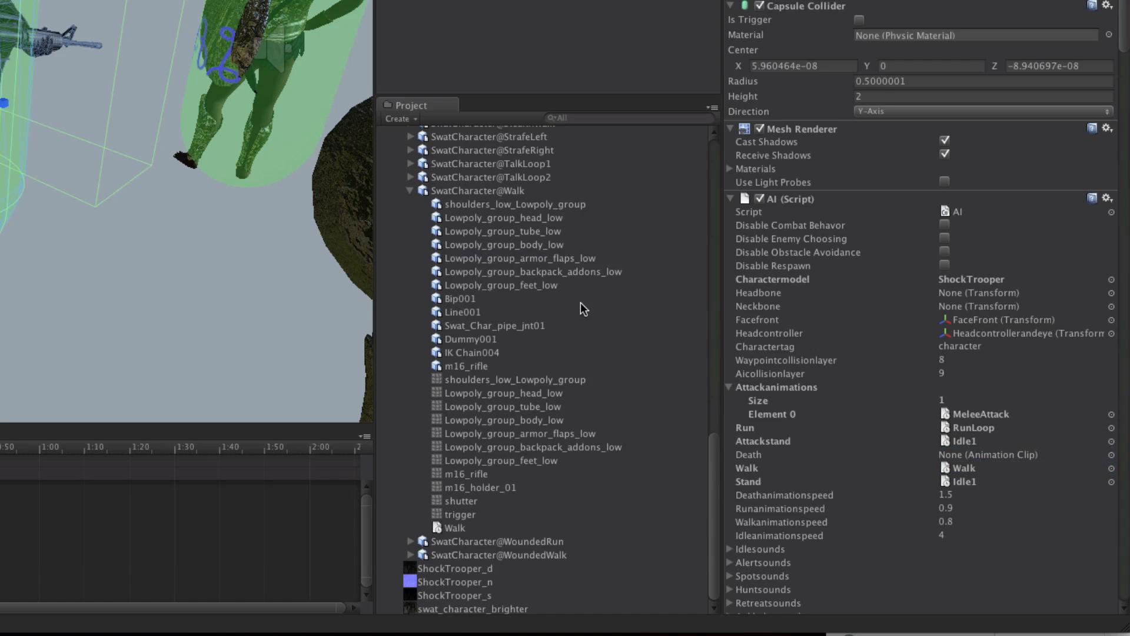
scroll(580, 302, "up", 5)
left_click(411, 291)
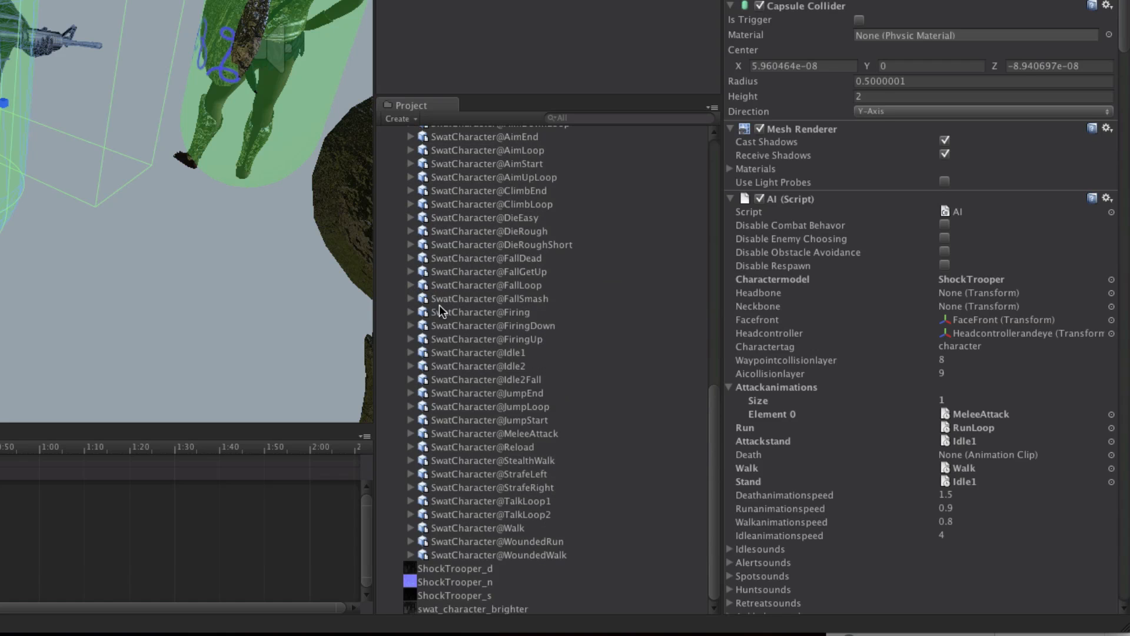
Assign the DieRough clip from SwatCharacter@DieRough as the Death animation of AIPrefabMelee(Monster Sounds)
scroll(439, 305, "up", 4)
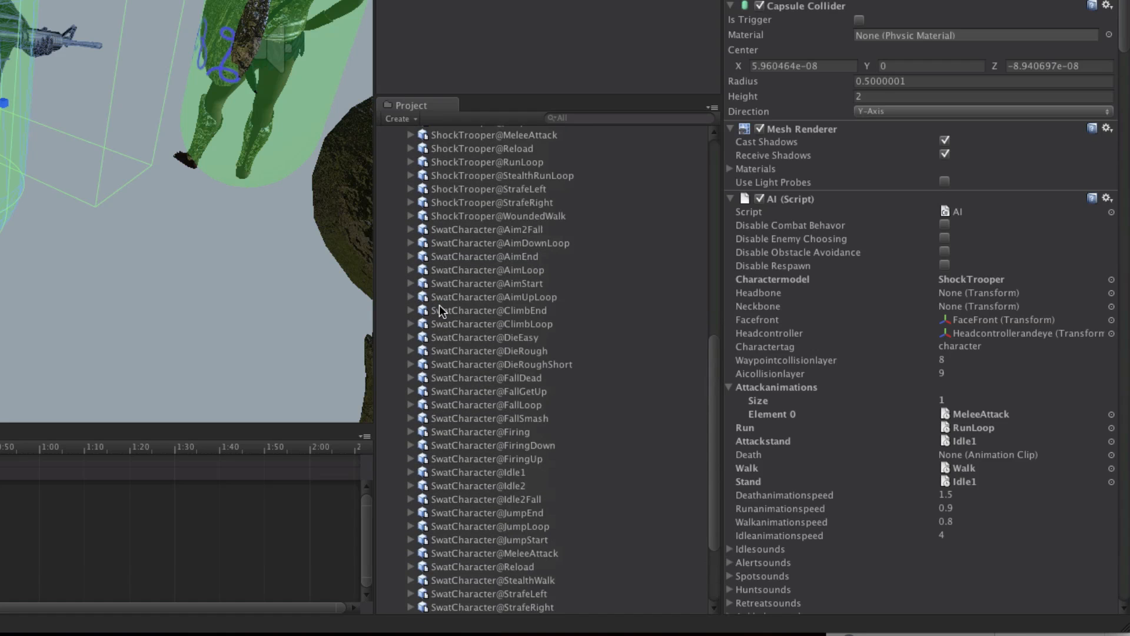
left_click(528, 334)
left_click(529, 351)
left_click(410, 351)
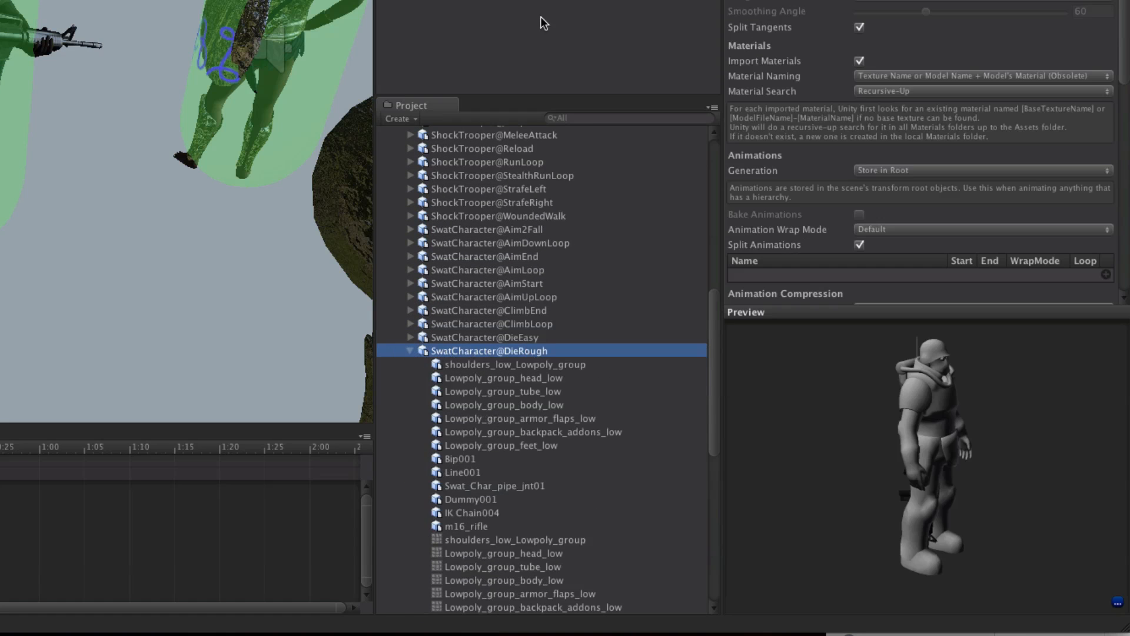
left_click(530, 2)
scroll(529, 368, "down", 8)
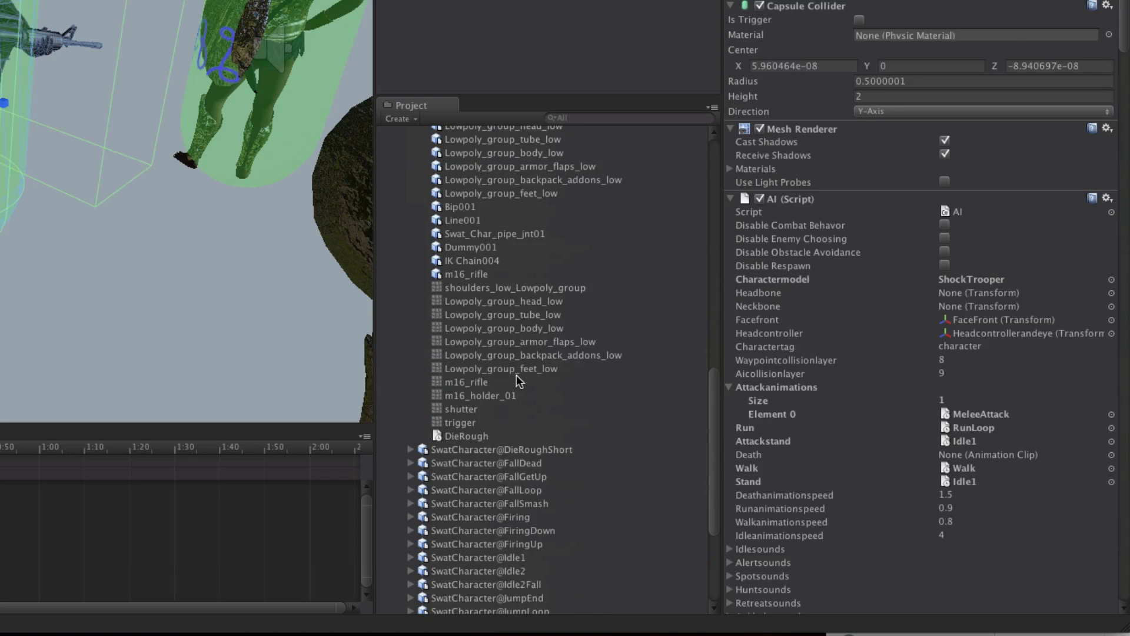
left_click_drag(465, 434, 989, 455)
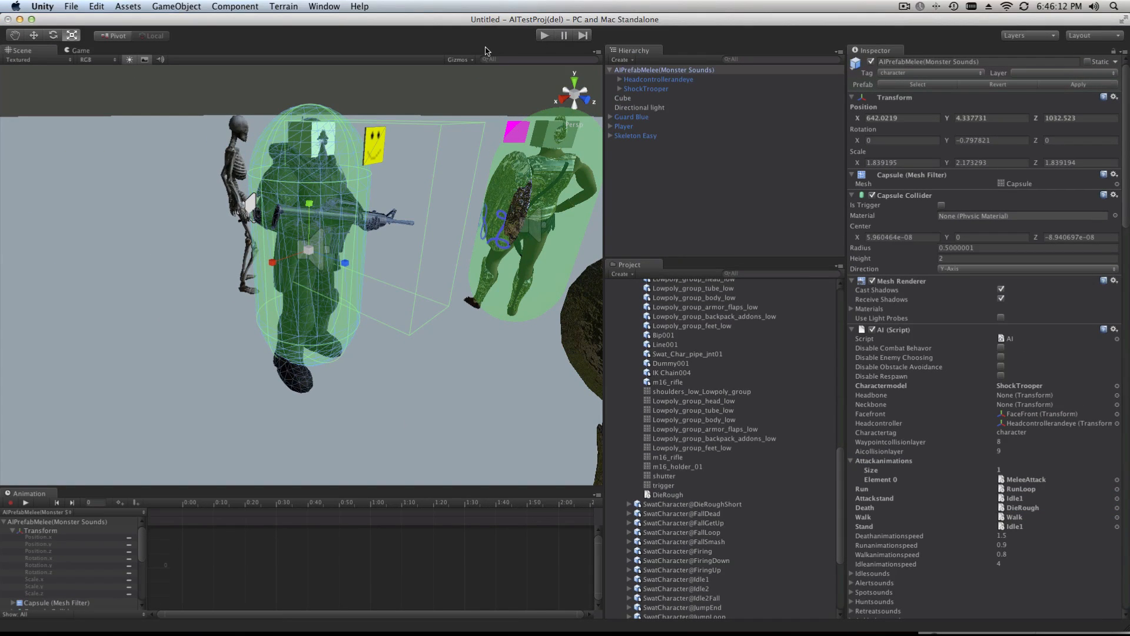
Play-test the scene to check the ShockTrooper's animations and behaviour, and stop the game
left_click(546, 35)
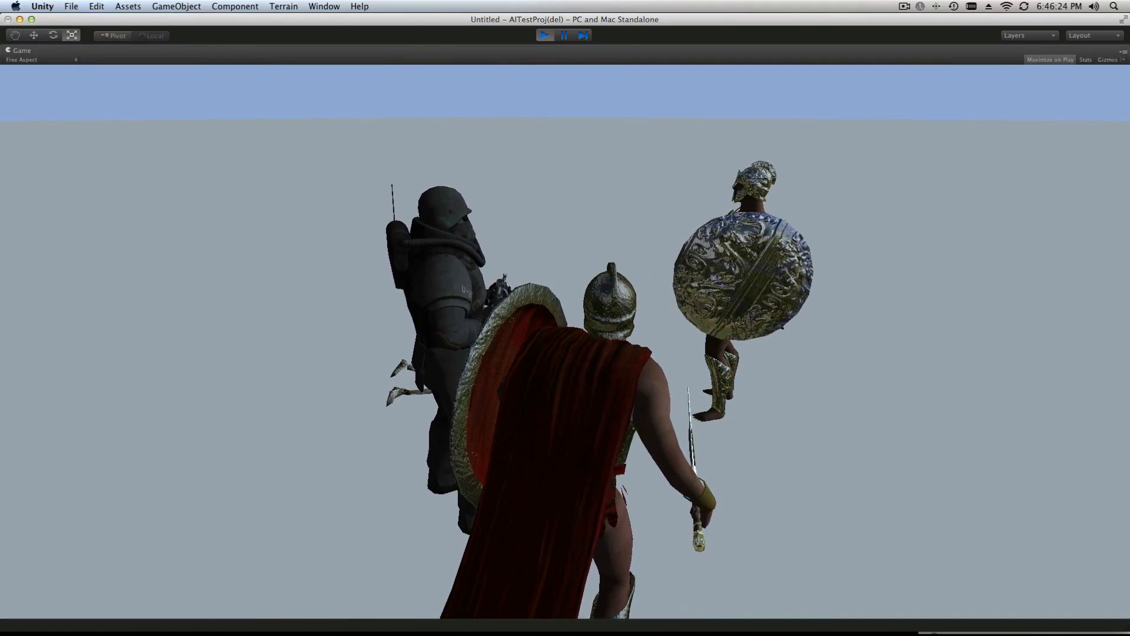
left_click(544, 36)
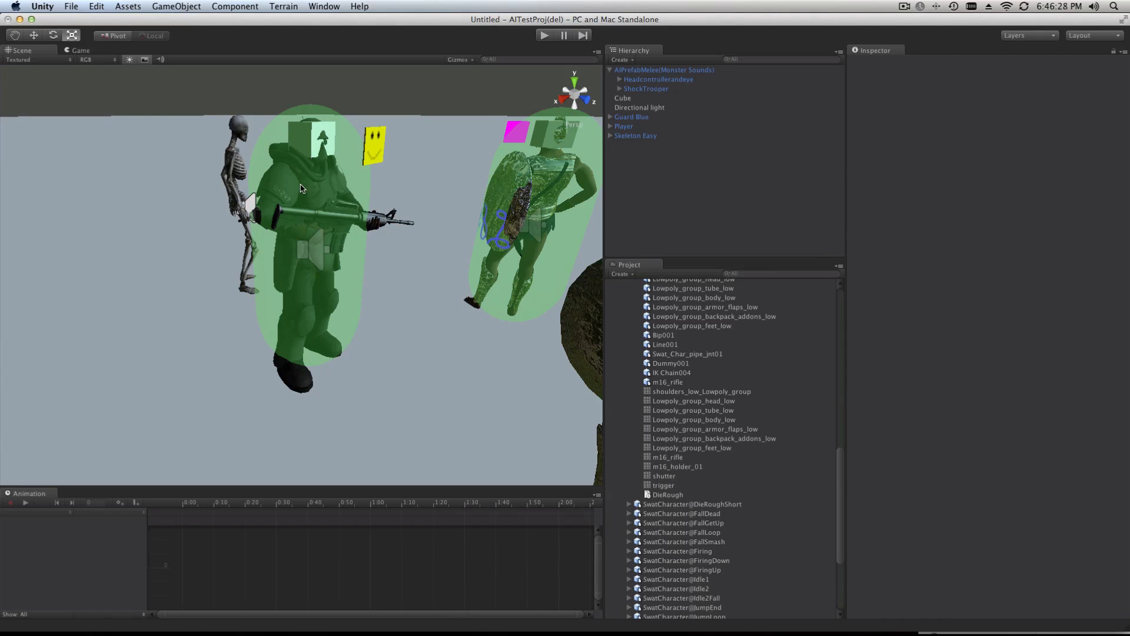
Set the Teamnumber in the Team script of AIPrefabMelee(Monster Sounds) to 2
scroll(1019, 470, "down", 15)
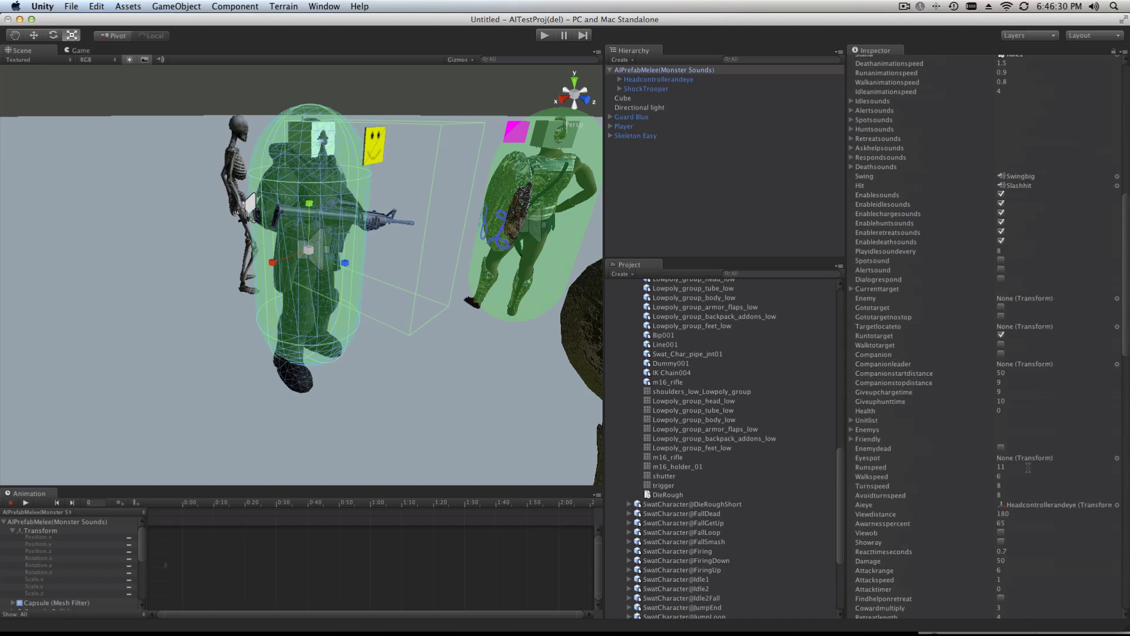
scroll(1028, 471, "down", 10)
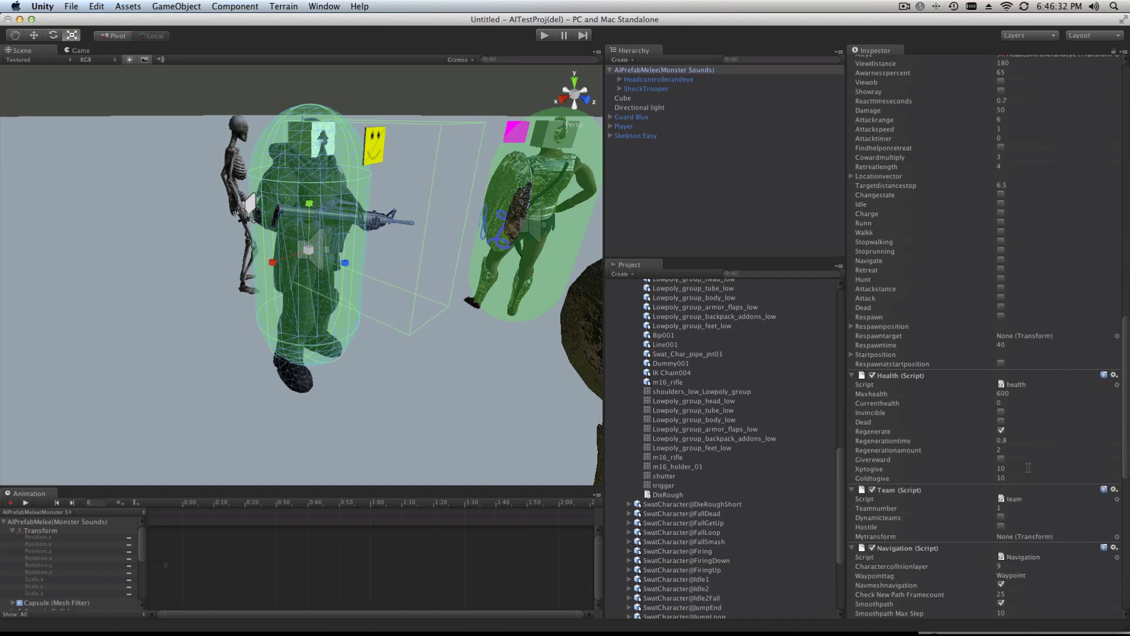
left_click(1007, 457)
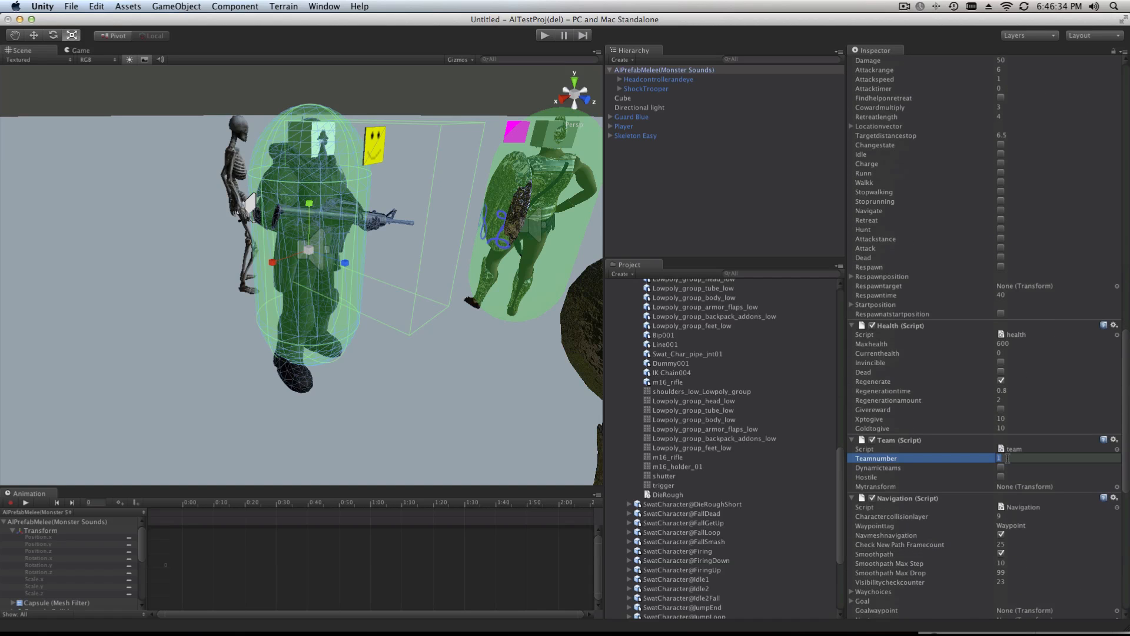
type("2")
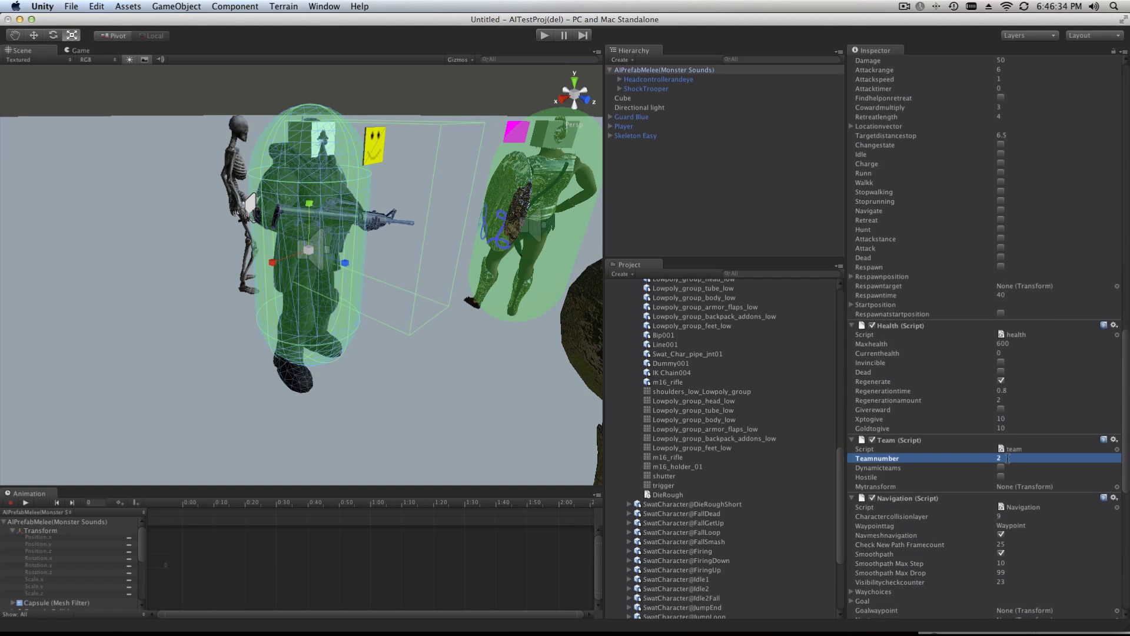
Play-test the scene with the ShockTrooper on its new team, and stop the game
left_click(544, 36)
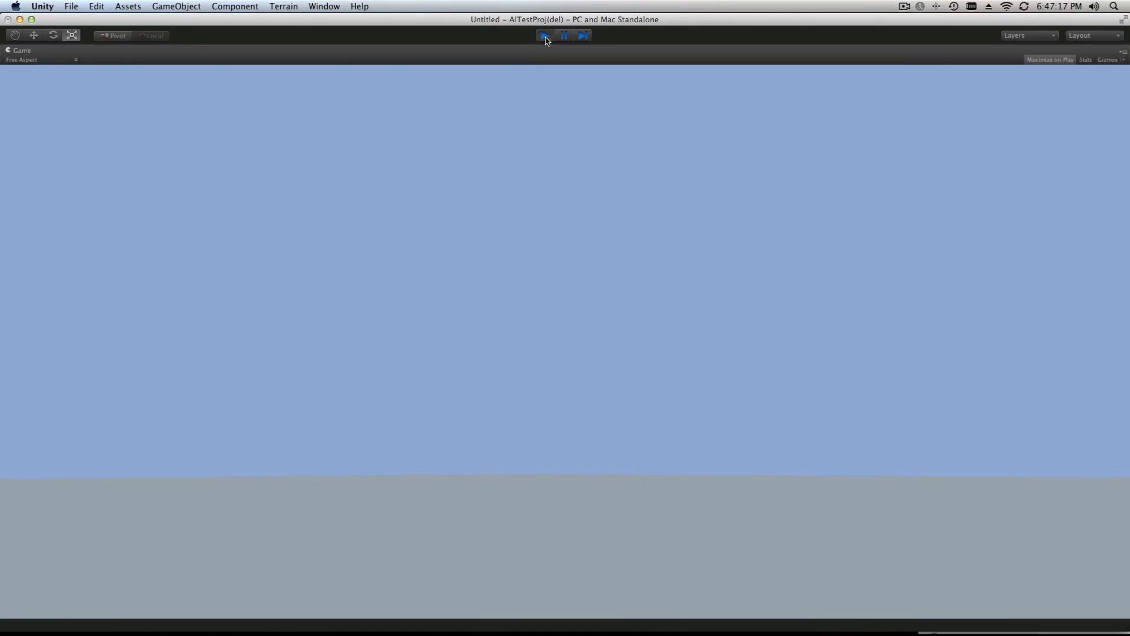
left_click(544, 36)
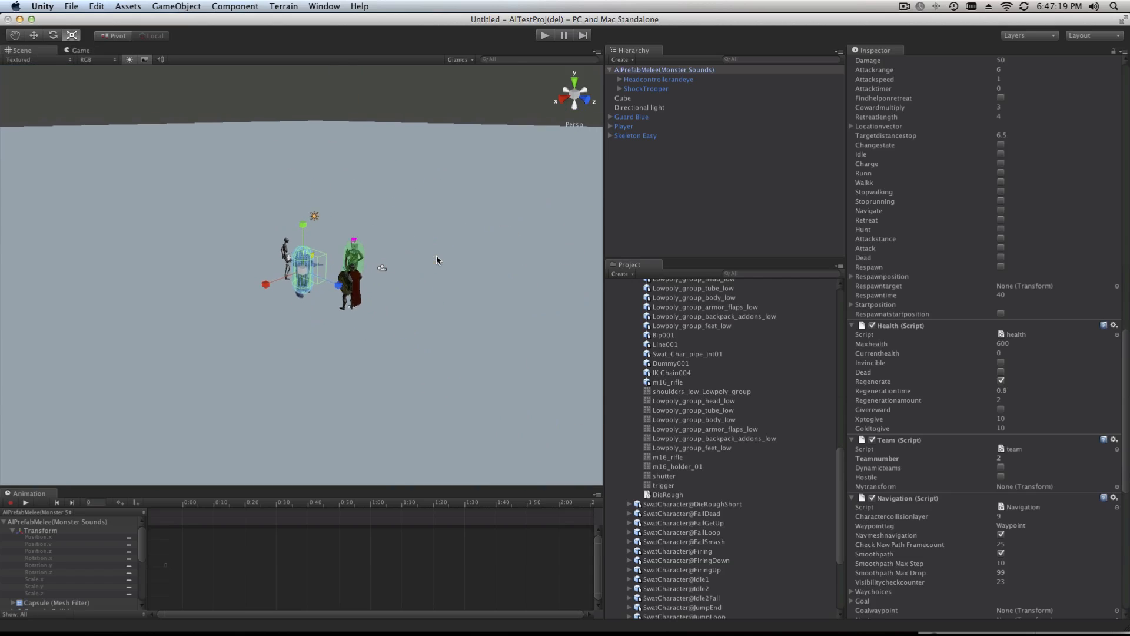
scroll(436, 260, "down", 2)
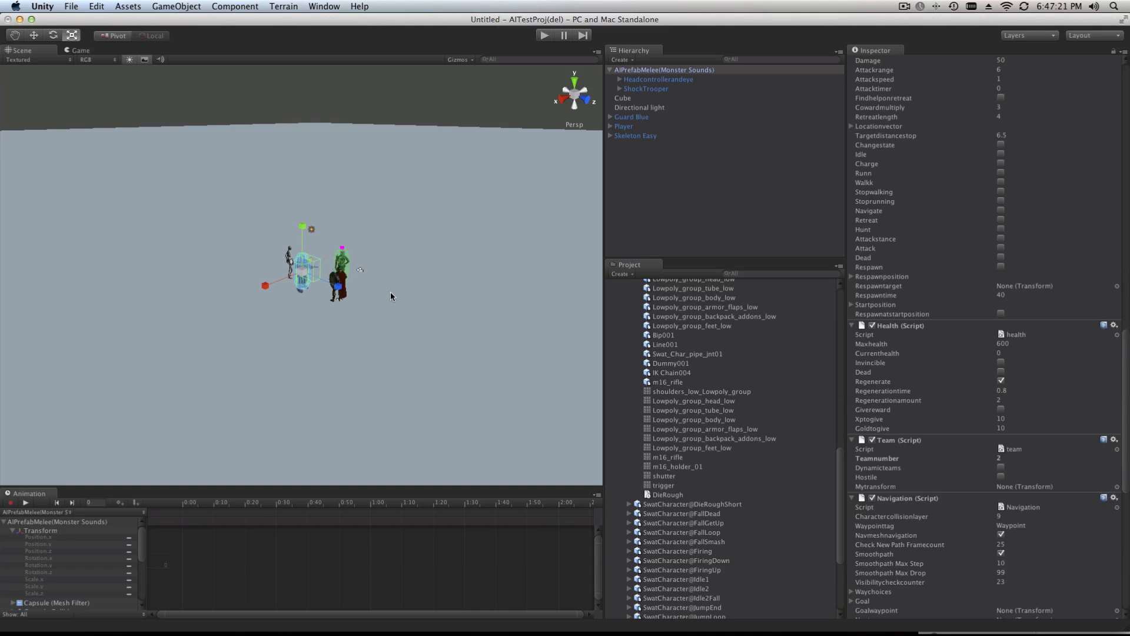